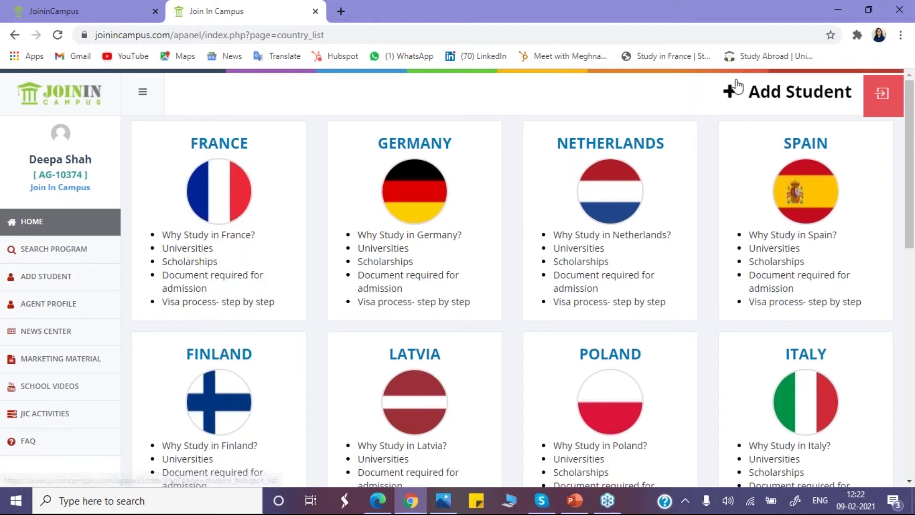
Step: Open an empty Add Student form from the Student list after dismissing the Register popup
click(762, 104)
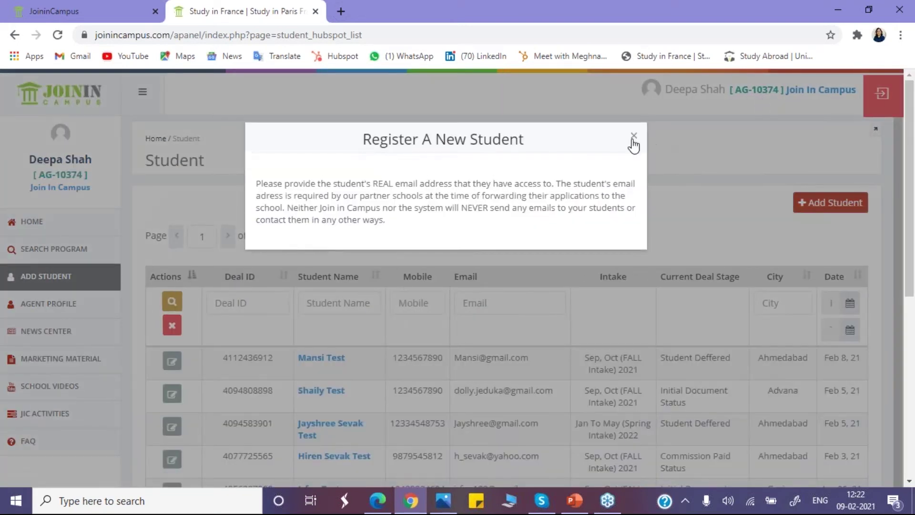
click(633, 138)
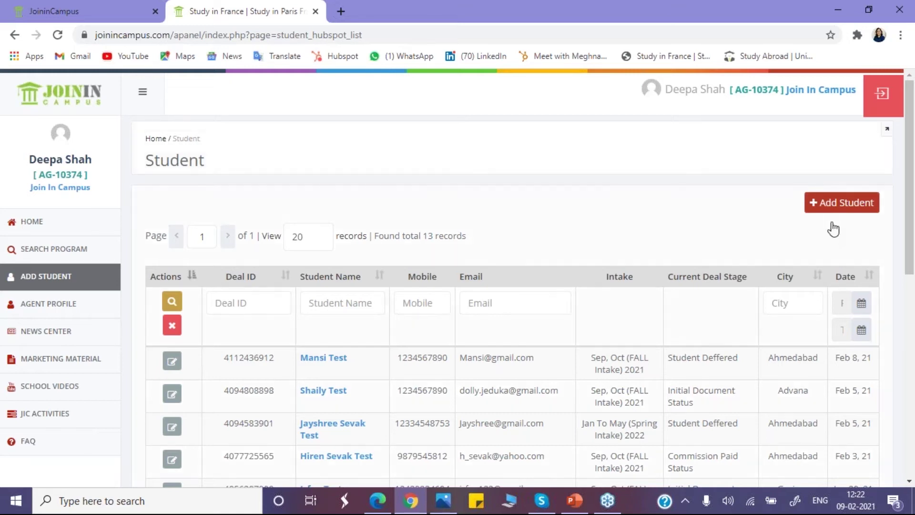
click(831, 207)
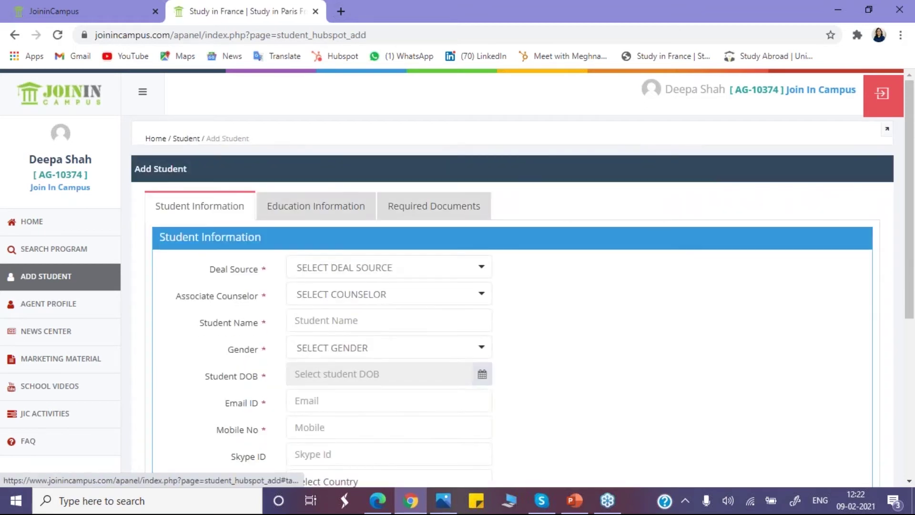
Step: Set the Deal Source to Self
click(344, 273)
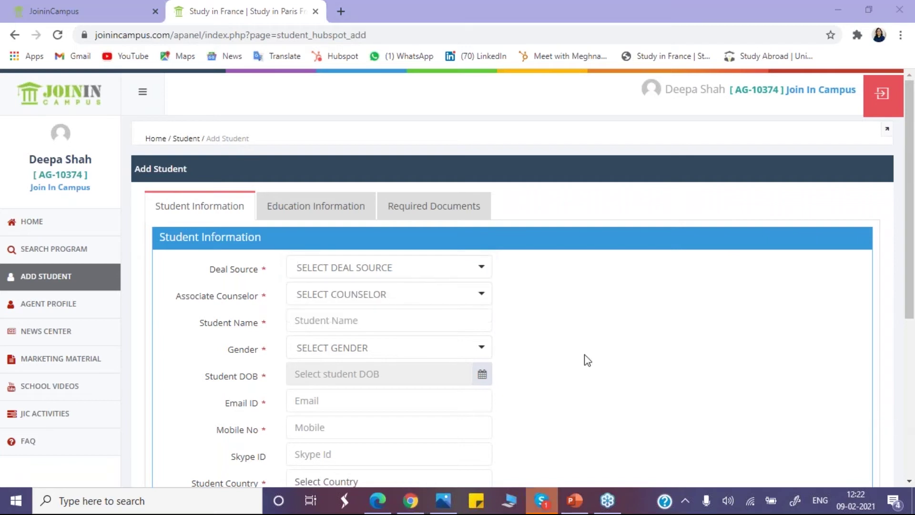
click(328, 268)
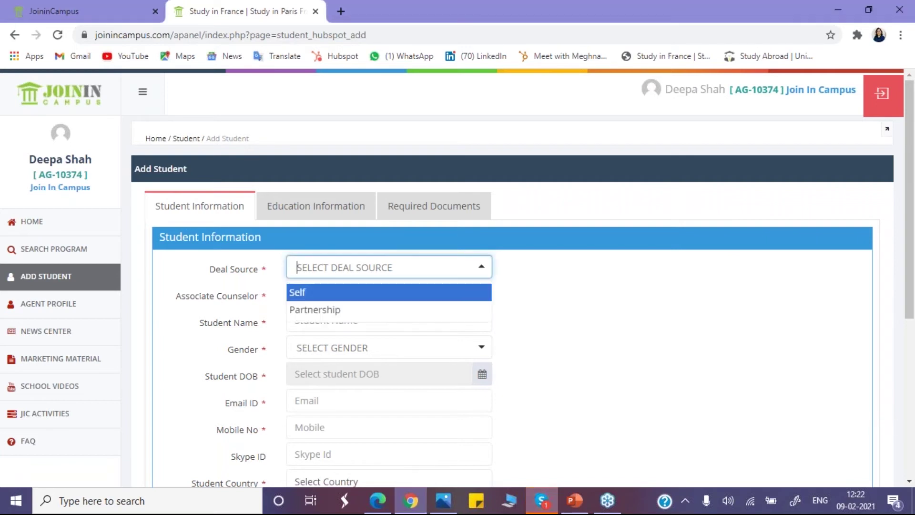
click(318, 292)
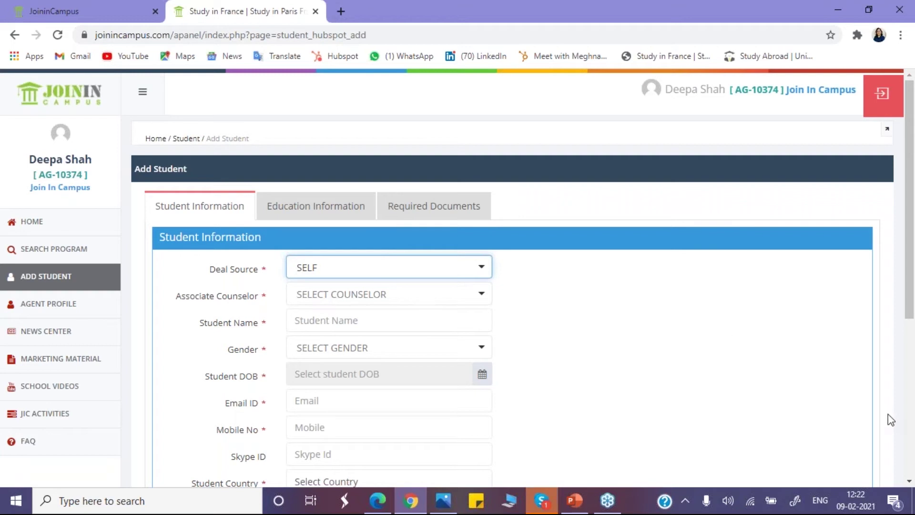
key(alt+Tab)
key(ctrl+shift+Tab)
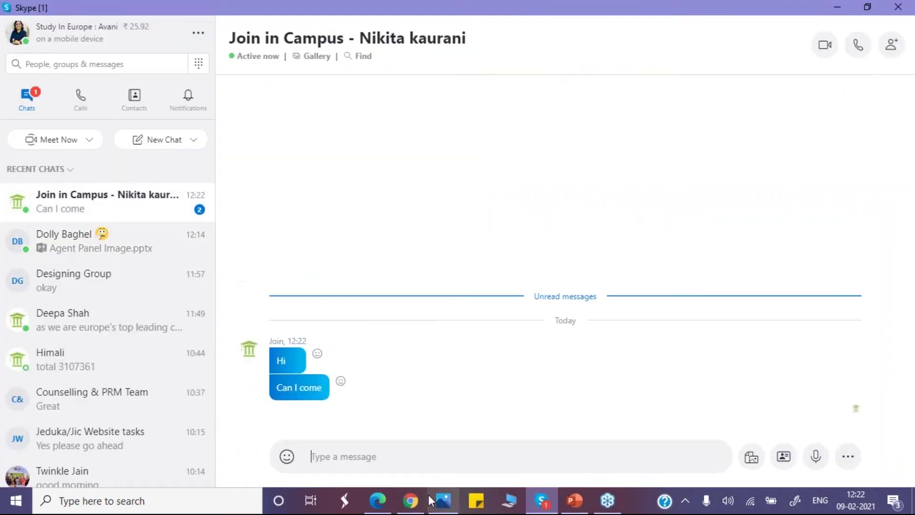
mouse_move(410, 500)
click(433, 477)
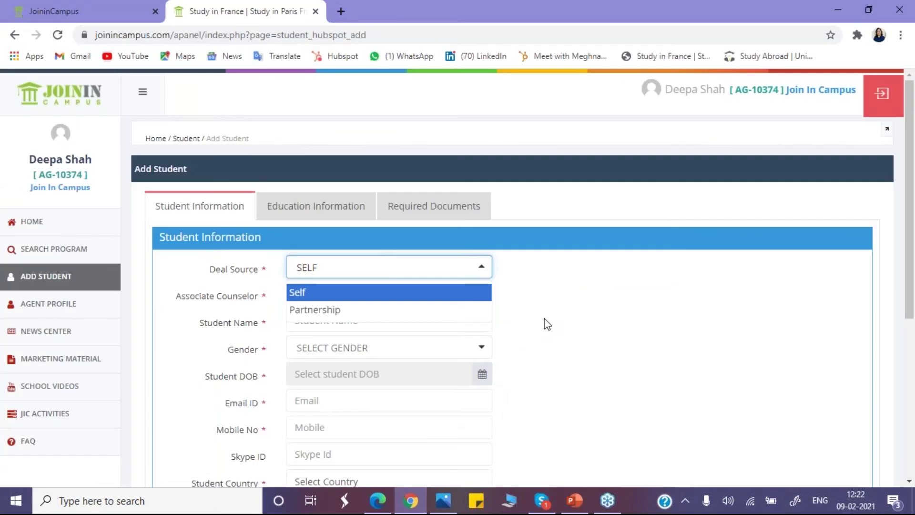
click(390, 273)
click(561, 285)
Step: Assign the logged-in agent as the associate counselor
click(399, 299)
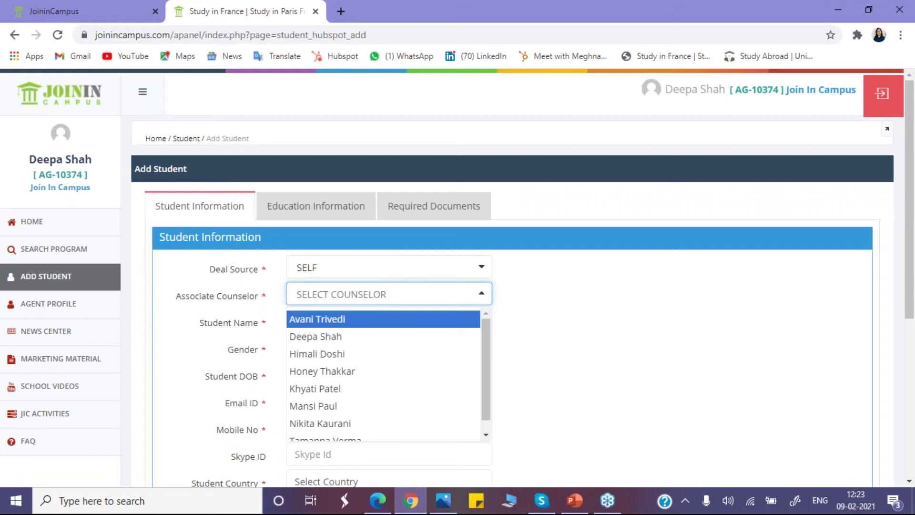
key(Down)
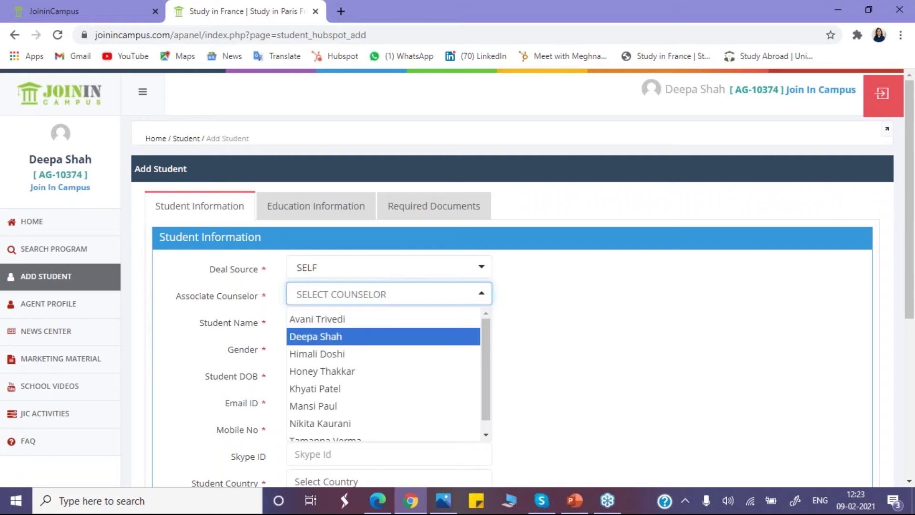
key(Return)
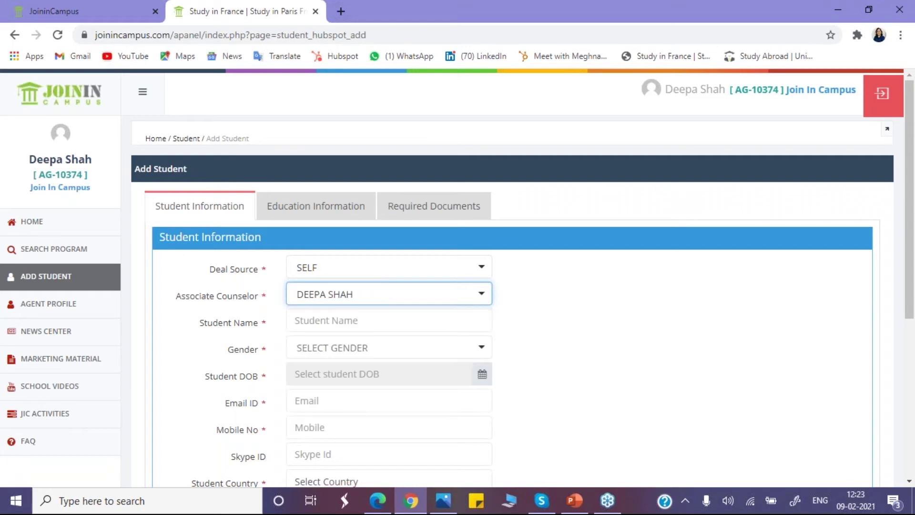
click(359, 314)
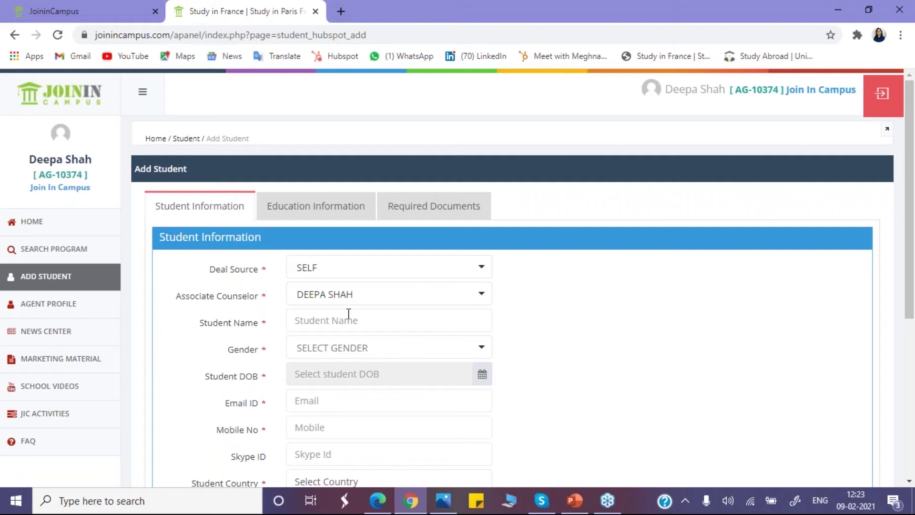
Step: Enter the student's full name and set gender to Female
text(Himali Test)
click(427, 352)
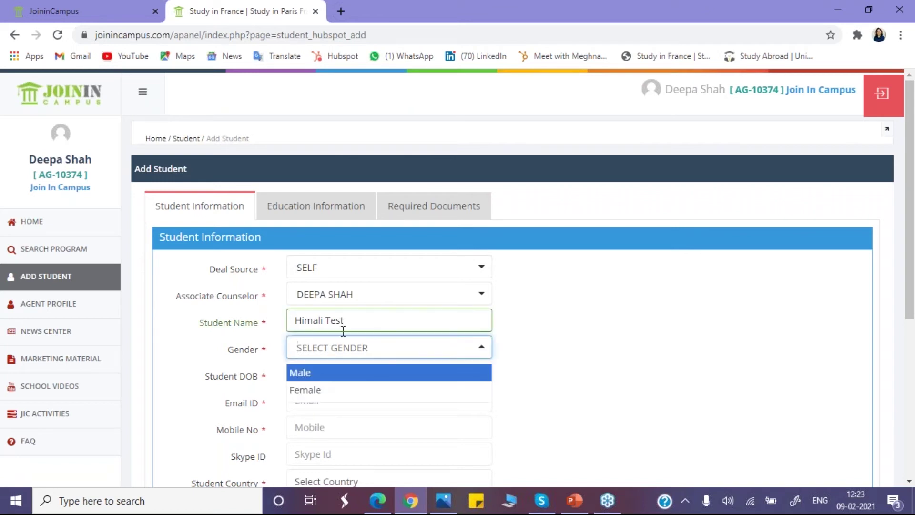
click(336, 391)
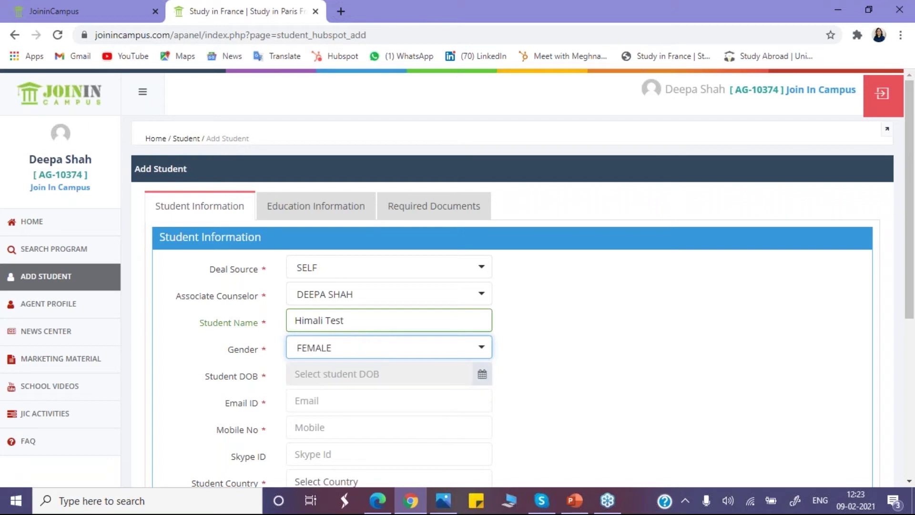
Step: Set the date of birth to 26 June 1990 in the calendar
click(479, 384)
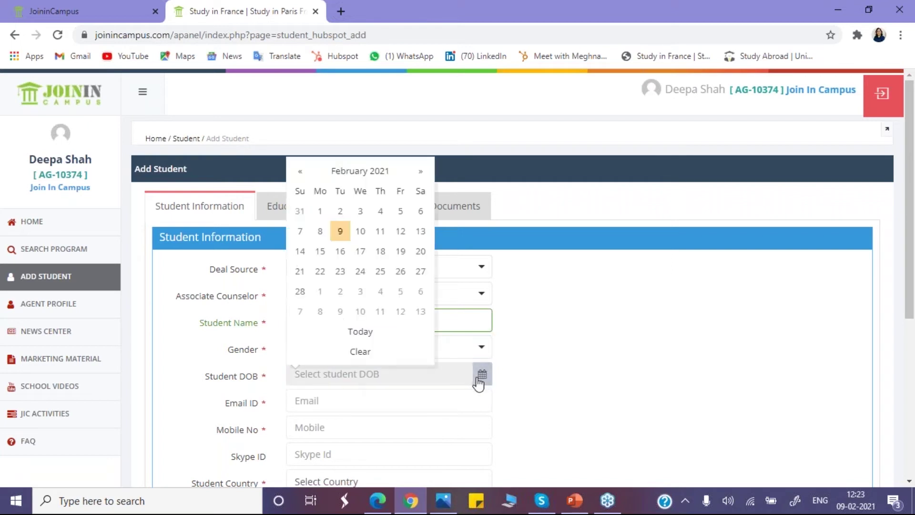
click(353, 172)
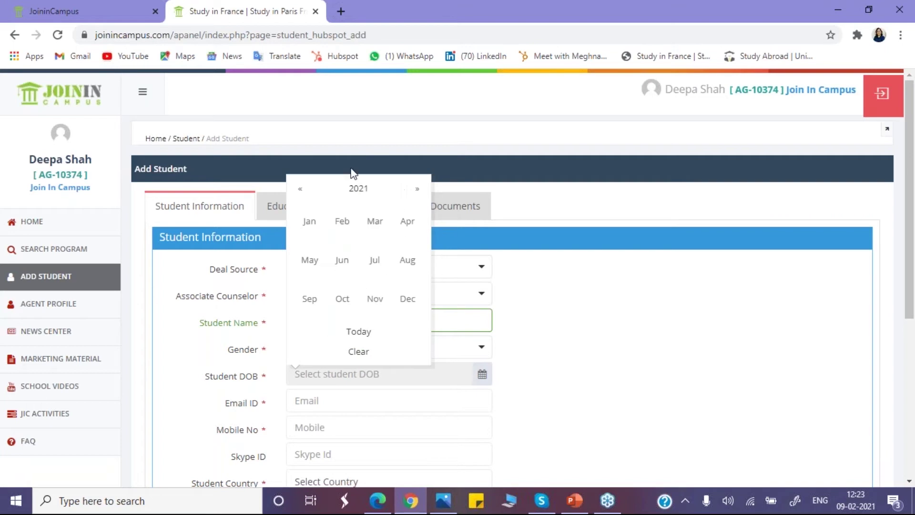
click(355, 189)
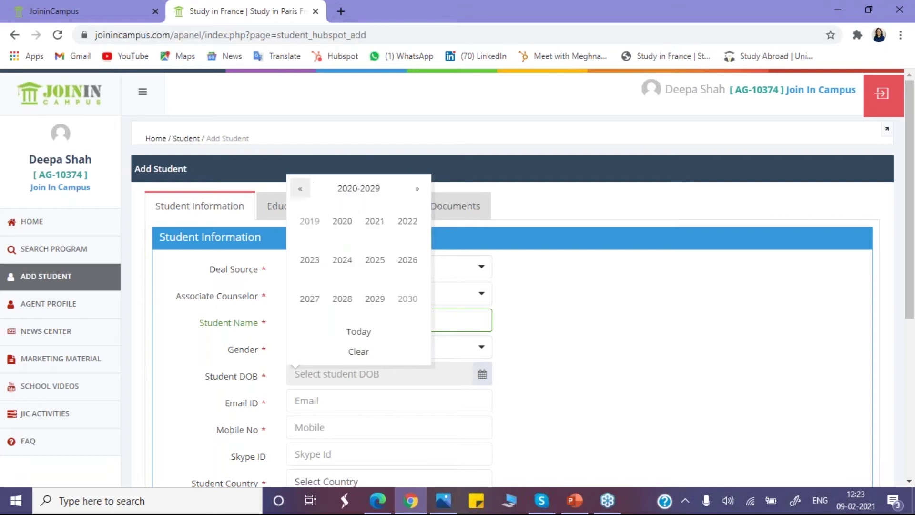
click(300, 191)
click(300, 190)
click(300, 191)
click(341, 221)
click(351, 266)
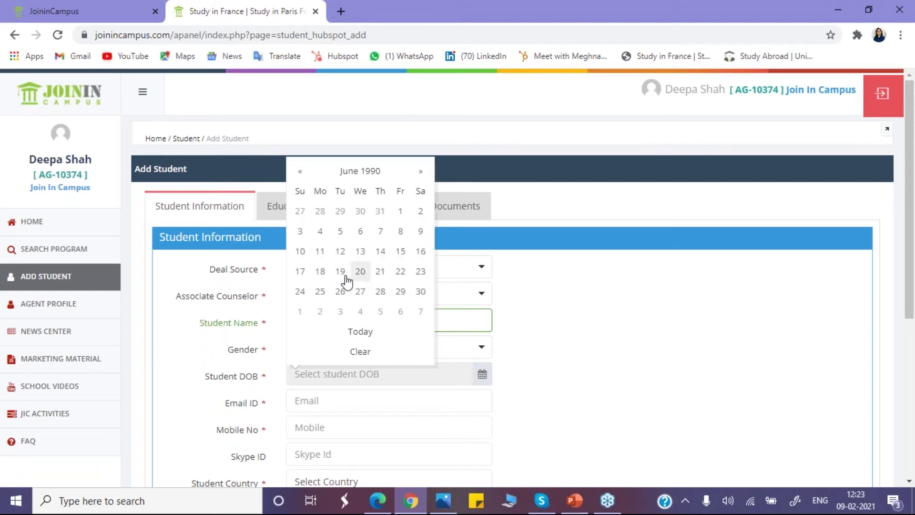
click(341, 291)
click(422, 390)
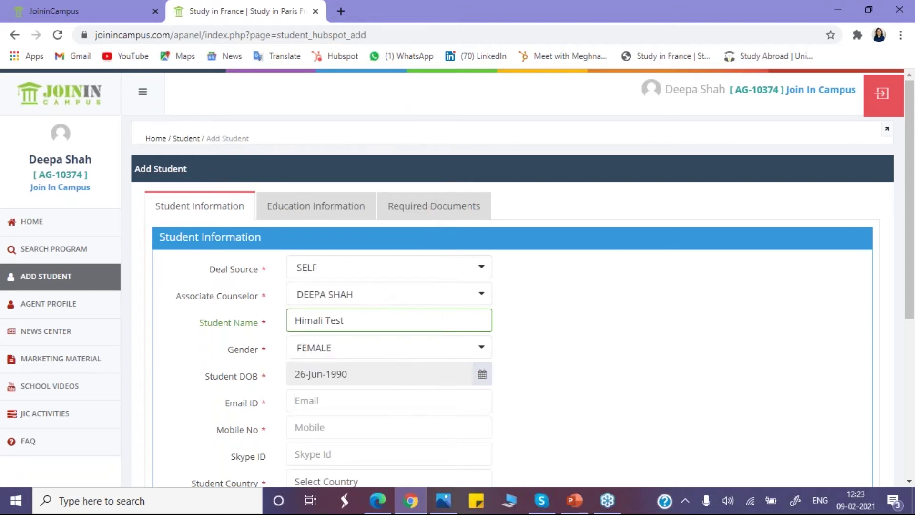
Step: Fill in the student's email address and mobile number, with '-' as the Skype ID
click(329, 433)
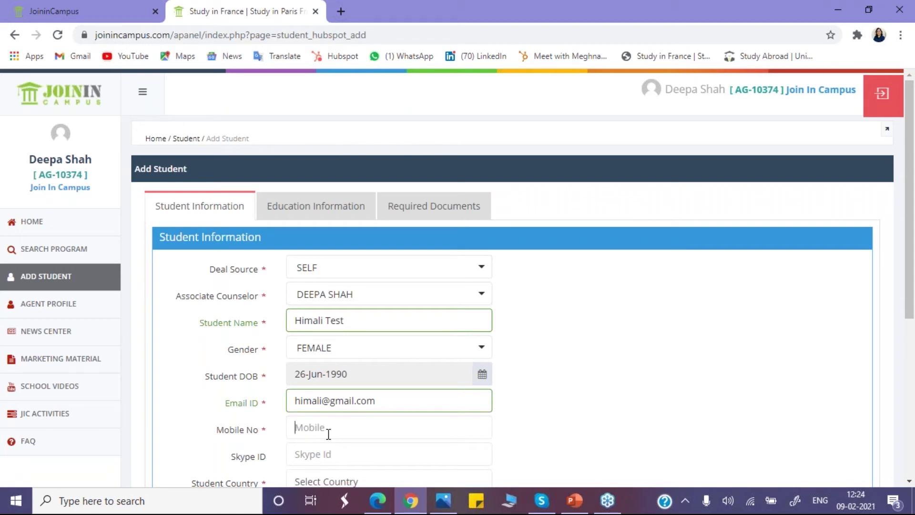
click(327, 453)
text(-)
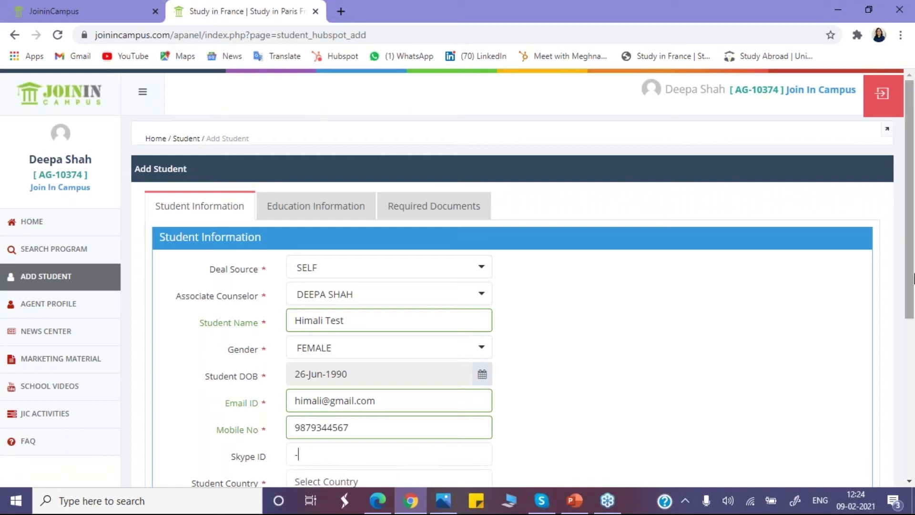
Step: Set the student's country to India, state Delhi and city Delhi
scroll(912, 278, down, 2)
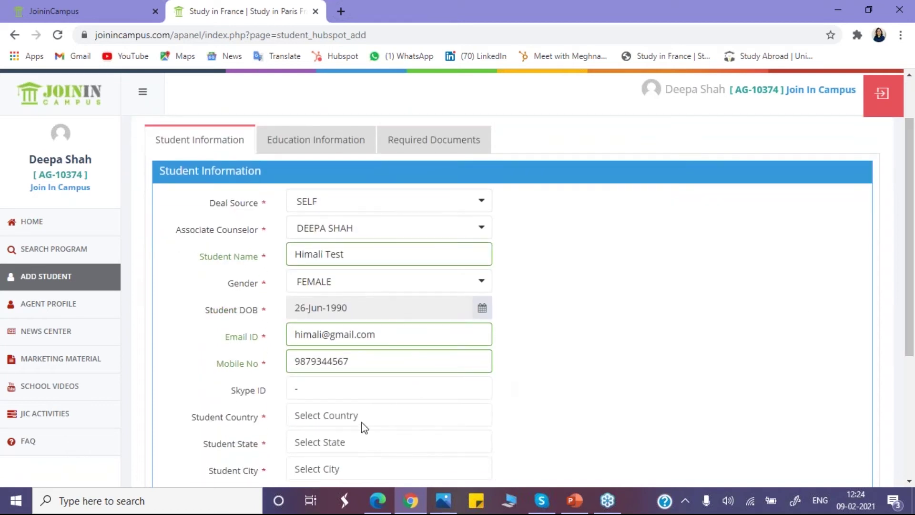
click(359, 422)
text(india)
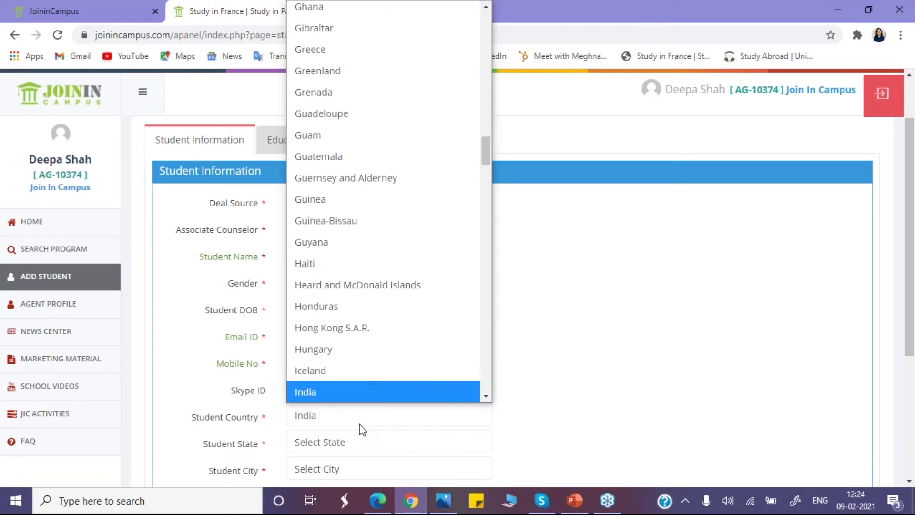
key(Return)
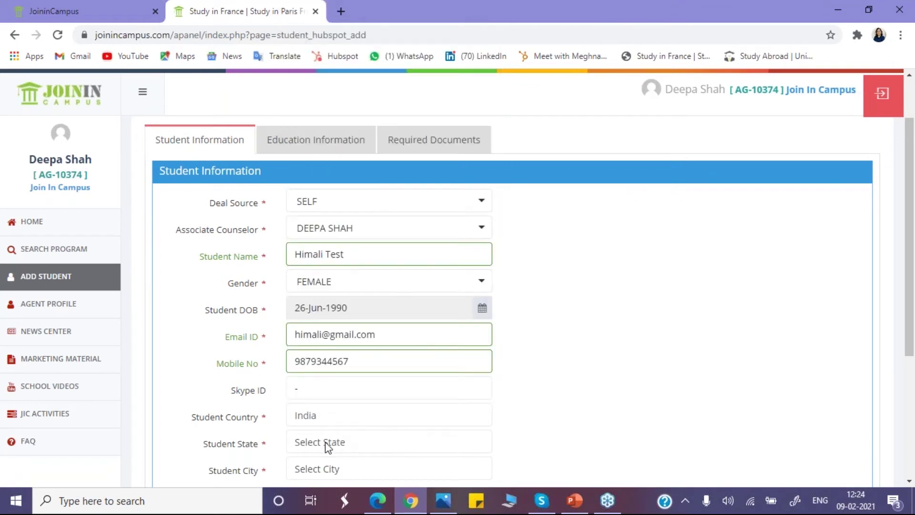
click(353, 443)
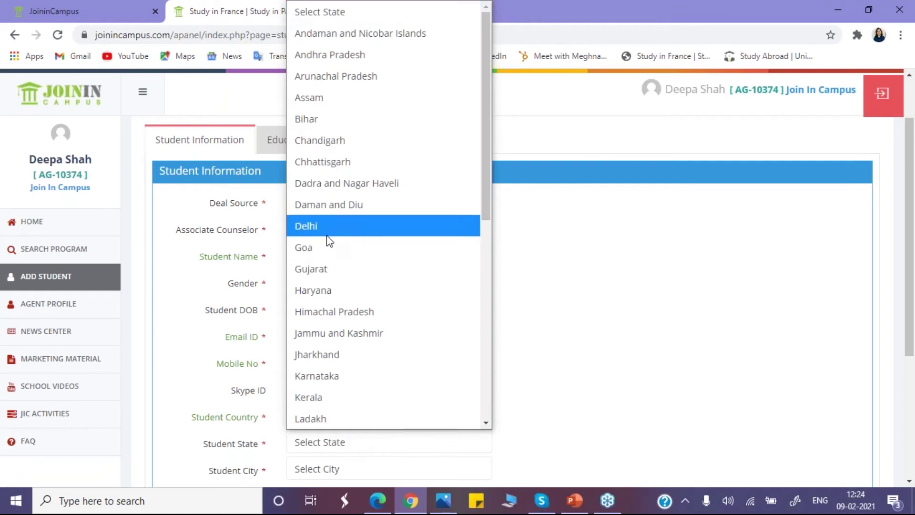
click(499, 420)
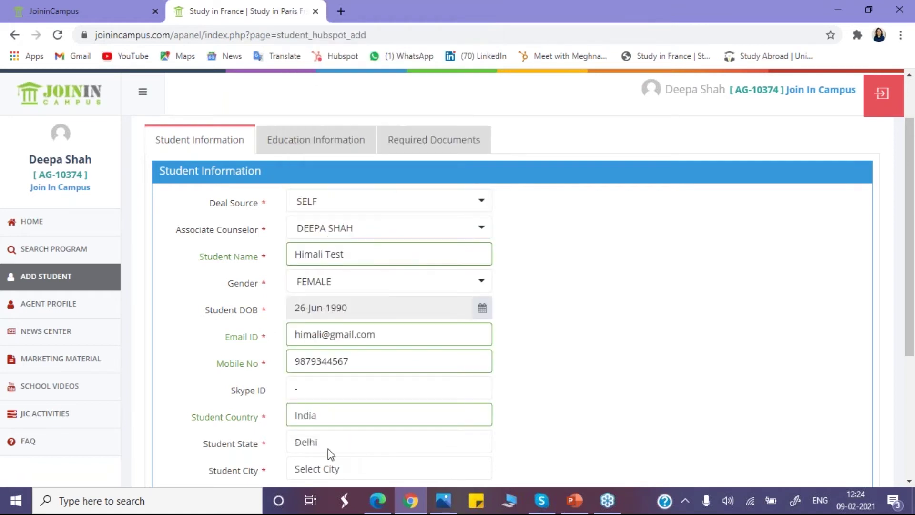
click(327, 470)
click(322, 432)
scroll(911, 355, down, 1)
scroll(911, 355, down, 1)
scroll(911, 355, up, 1)
scroll(908, 367, down, 1)
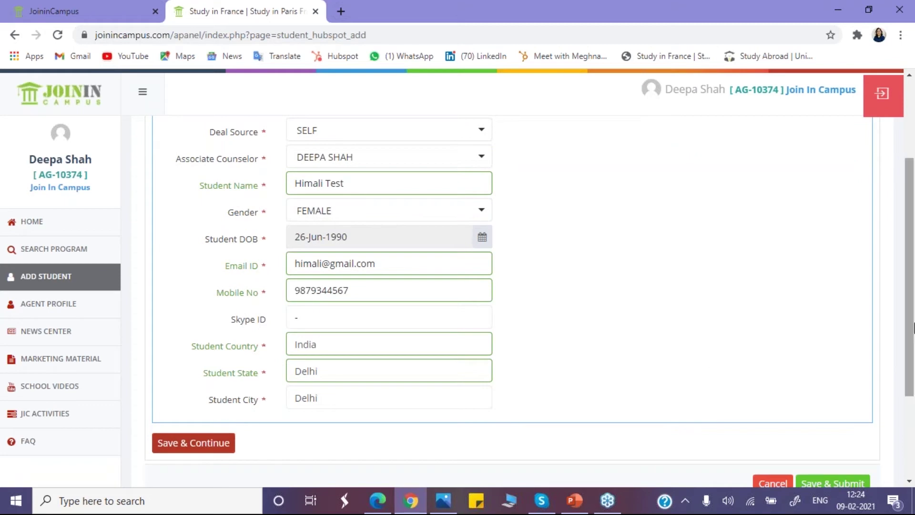
scroll(911, 315, up, 1)
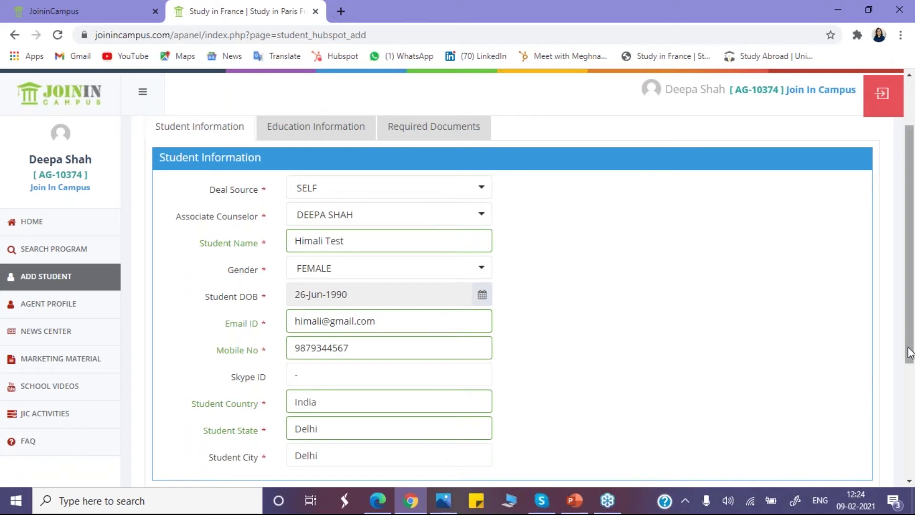
scroll(910, 365, down, 3)
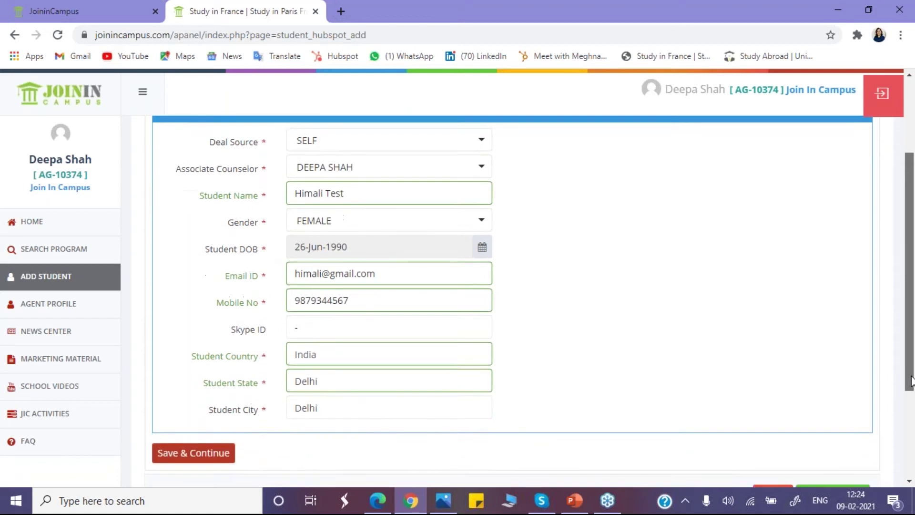
Step: Save the student information and set highest education to Bachelor Degree – 3rd Year
click(204, 398)
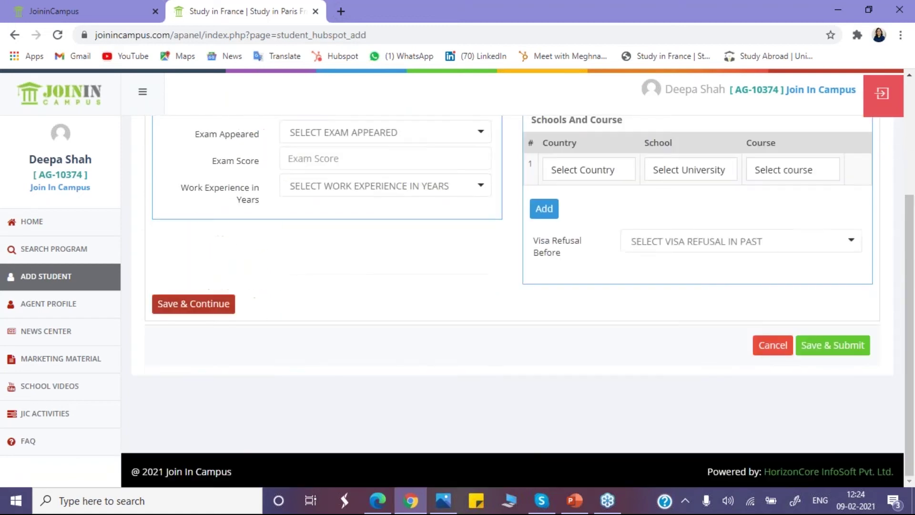
drag(907, 310, 872, 181)
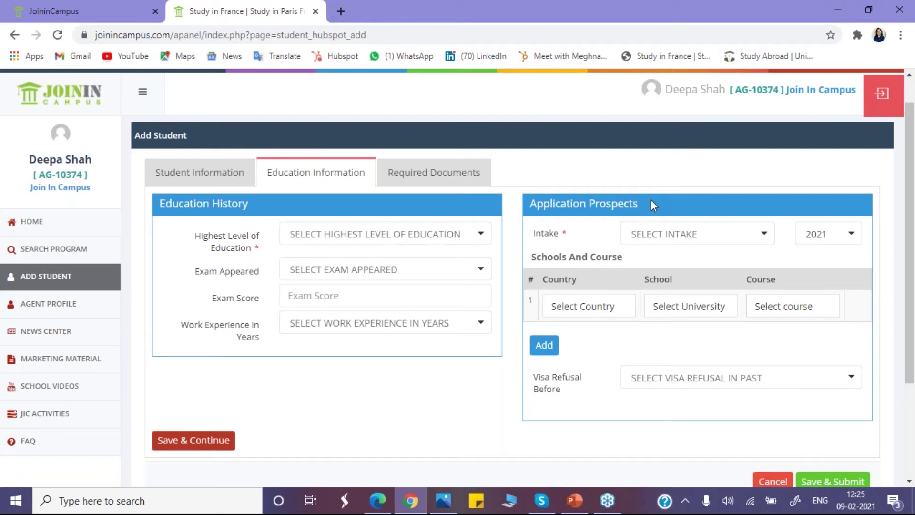
click(347, 235)
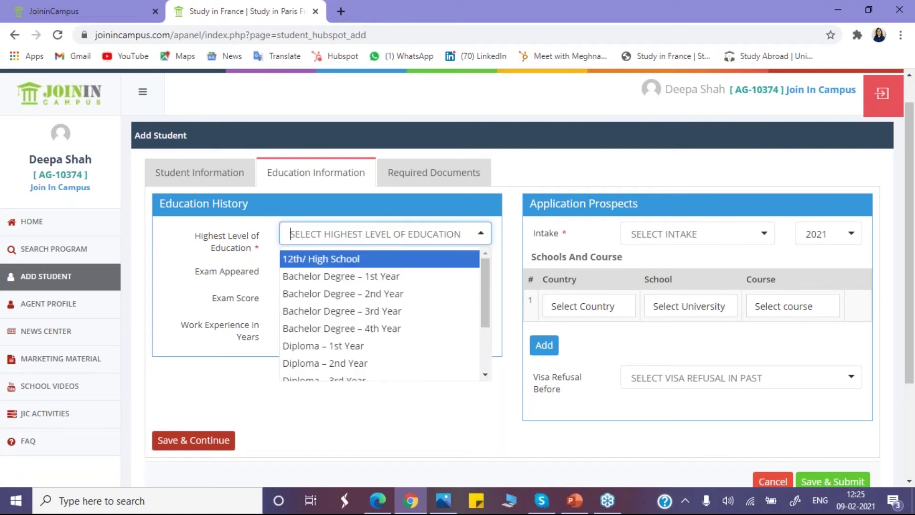
click(357, 311)
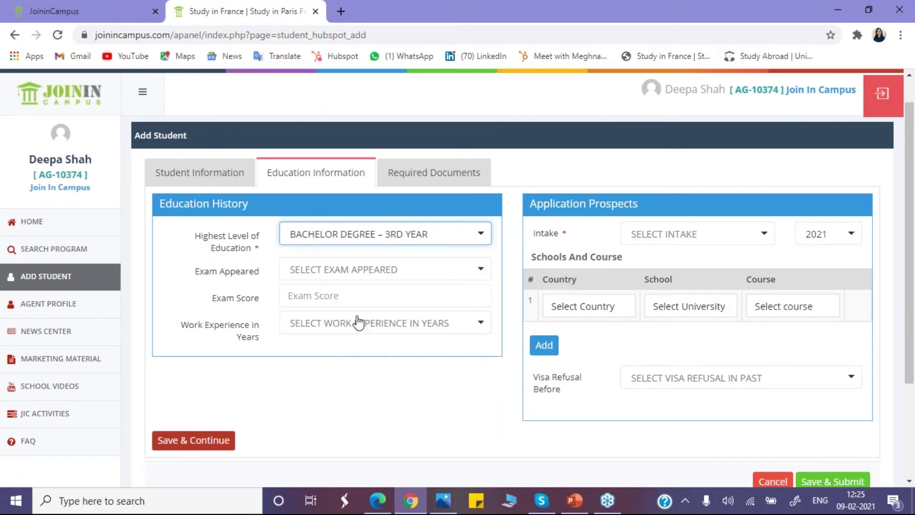
Step: Record IELTS as the exam taken with a score of 6.6
click(433, 273)
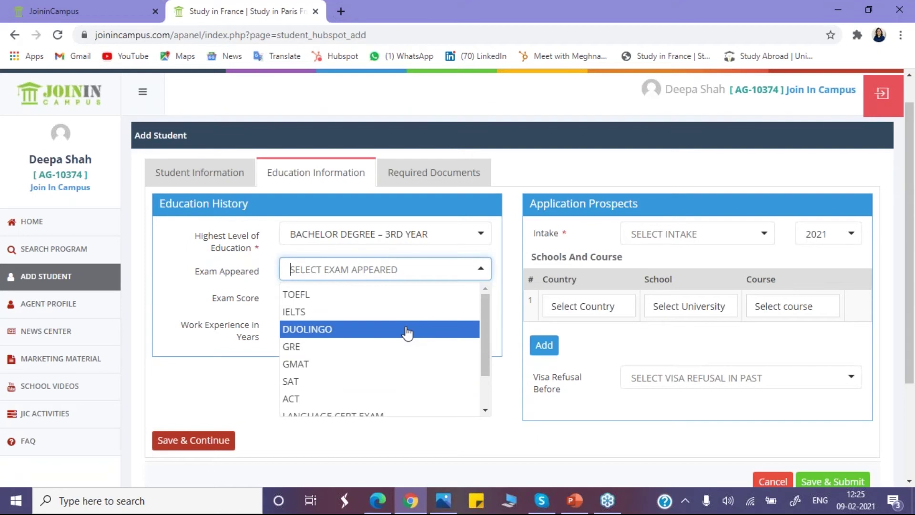
click(379, 317)
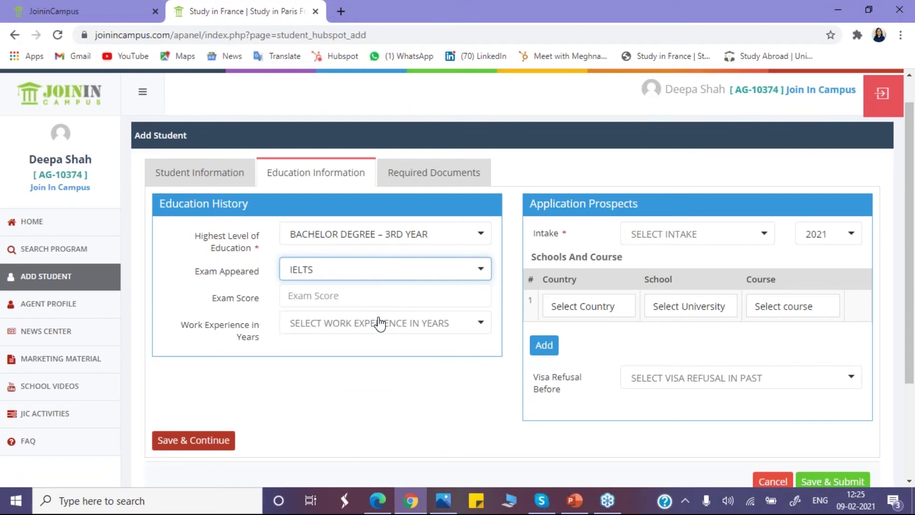
click(343, 295)
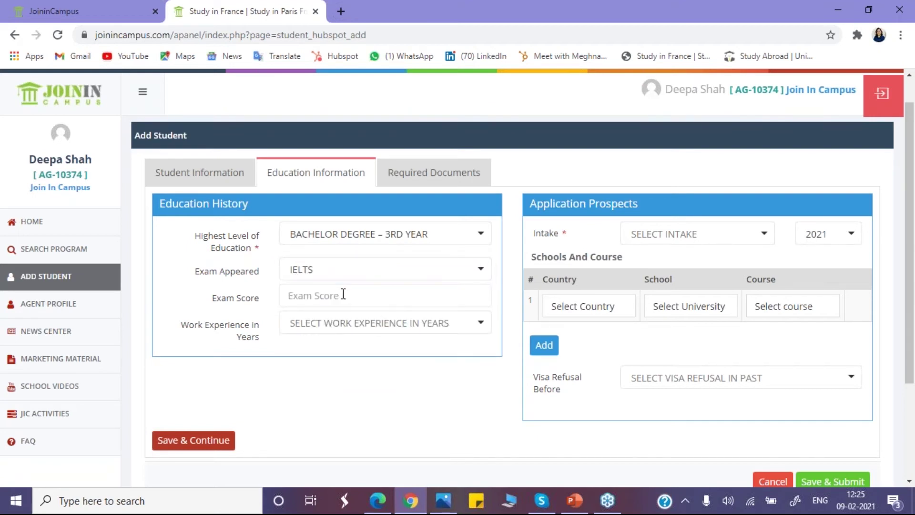
text(6.6)
Step: Set work experience to 0 years, correcting an accidental 6
click(347, 326)
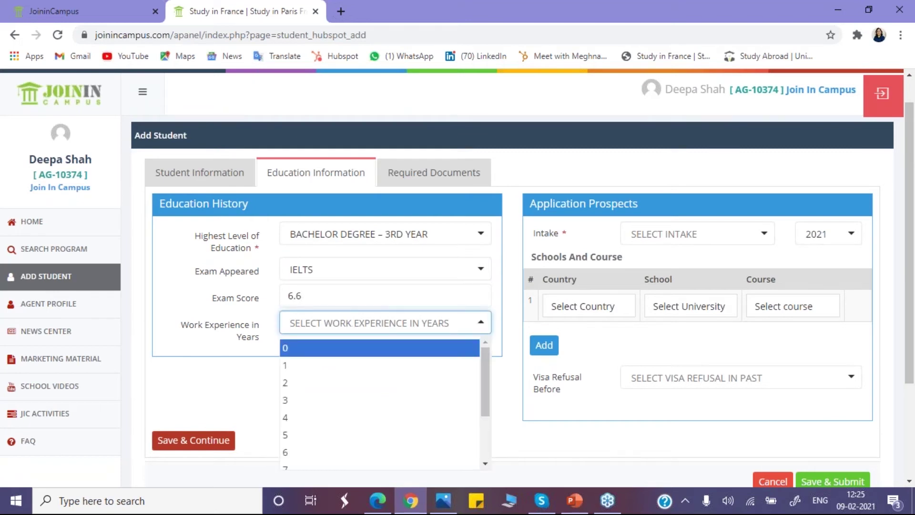
scroll(486, 410, down, 1)
scroll(487, 419, down, 2)
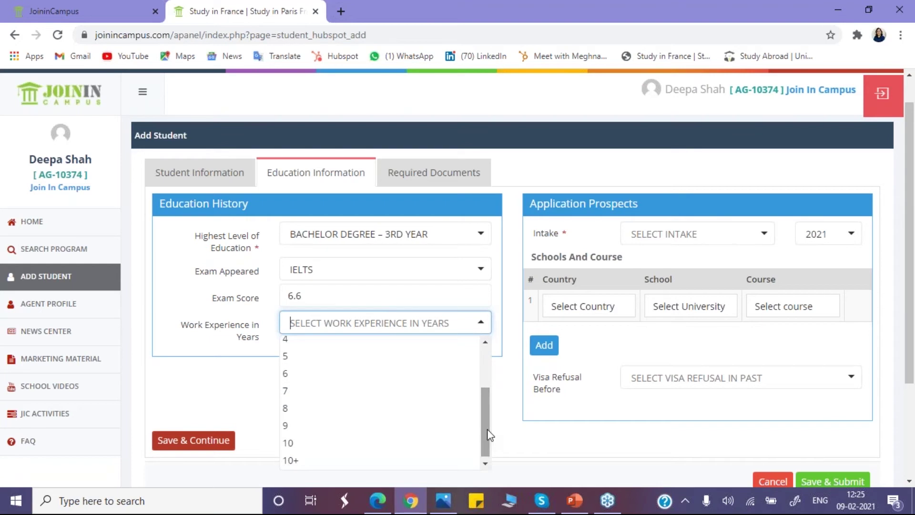
click(346, 377)
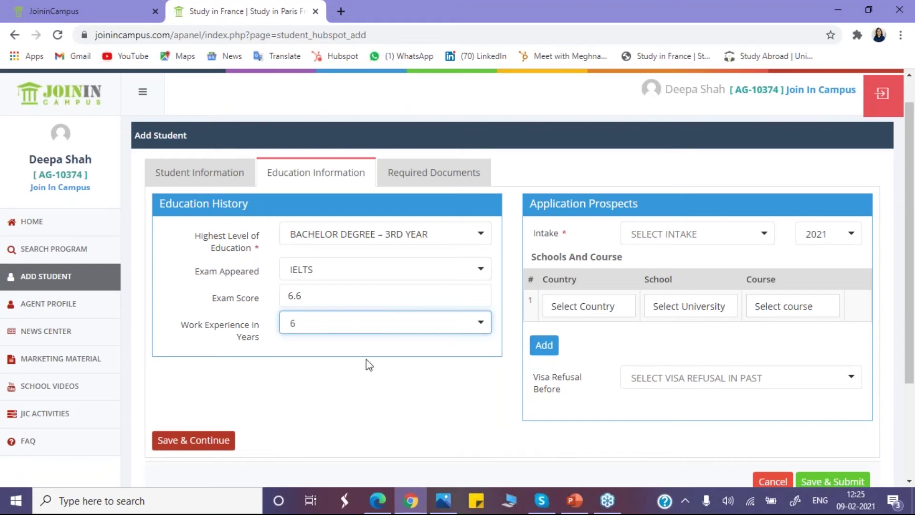
click(480, 326)
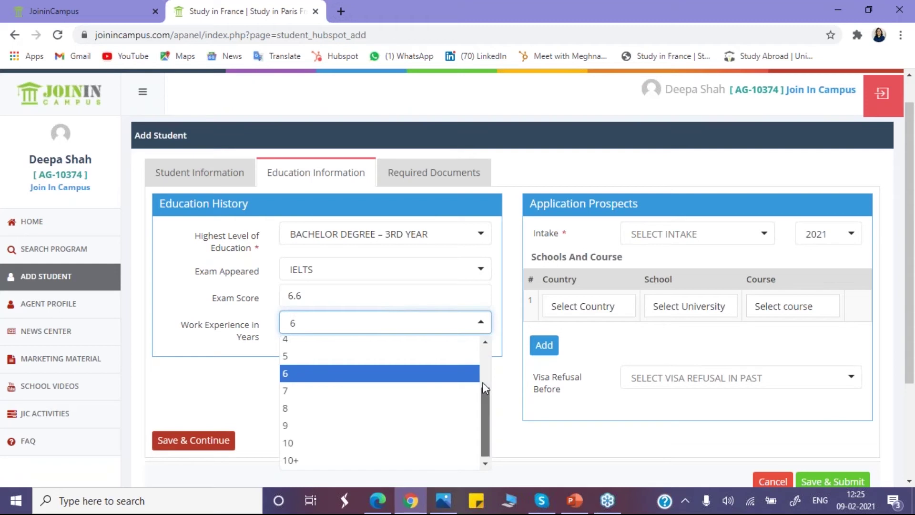
scroll(482, 382, up, 2)
click(353, 349)
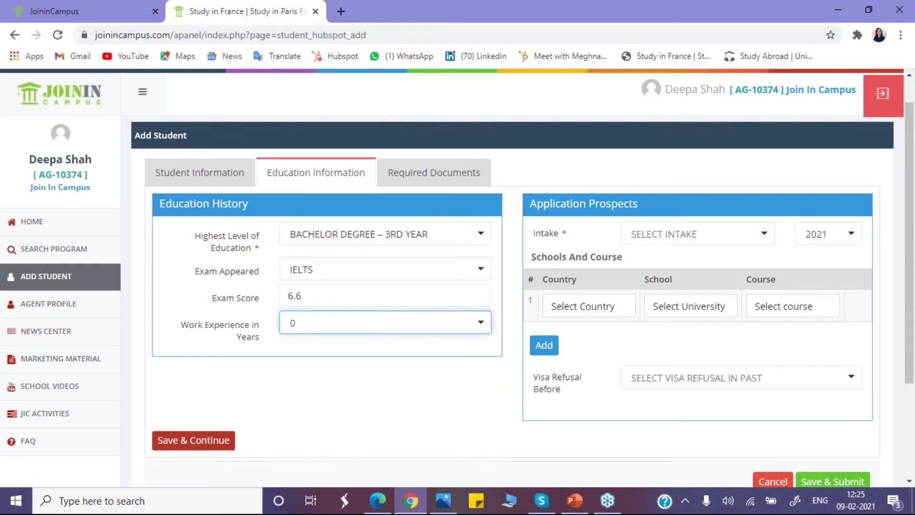
Step: Set the intake to Sep, Oct (FALL Intake) 2022
click(692, 233)
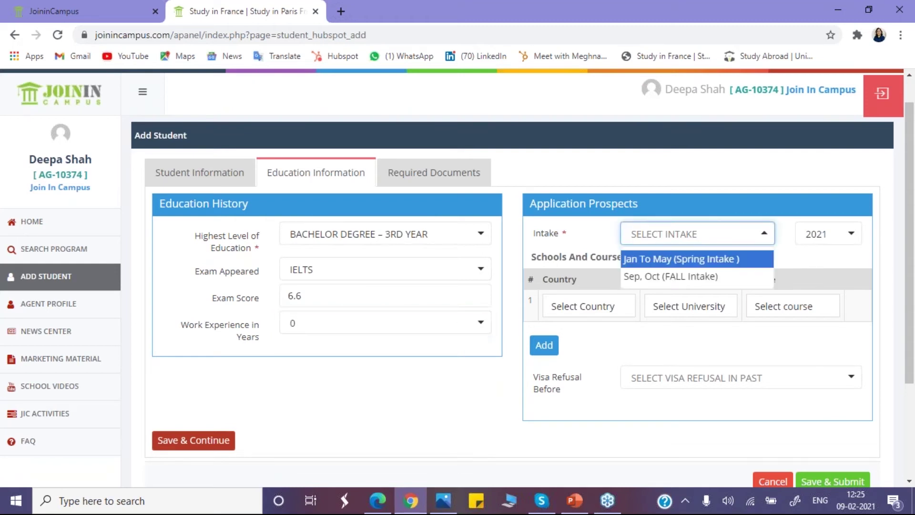
click(685, 277)
click(827, 234)
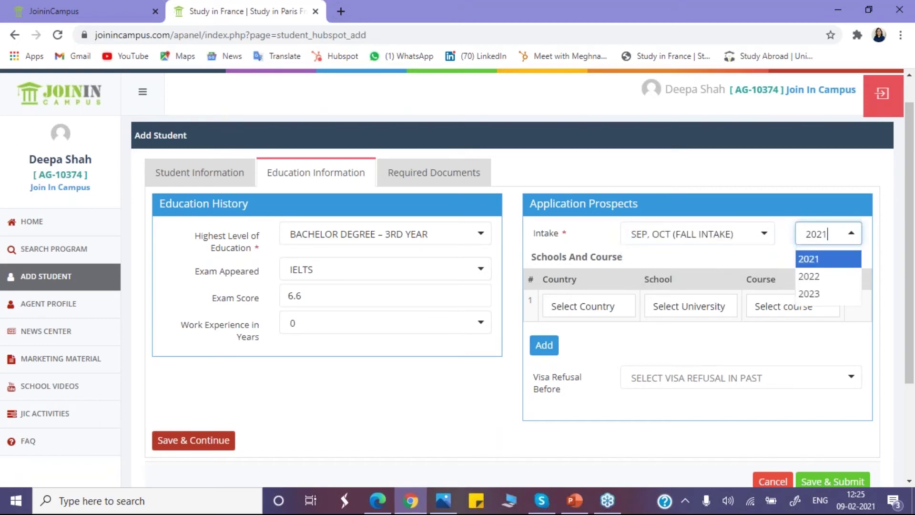
click(824, 276)
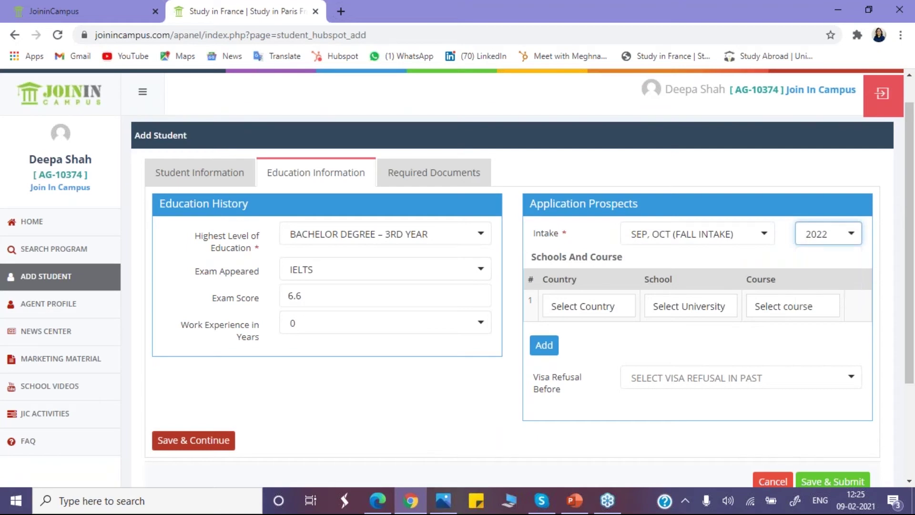
Step: Choose France, American Business School and M.B.A - Real Estate Management as the first study choice
click(611, 307)
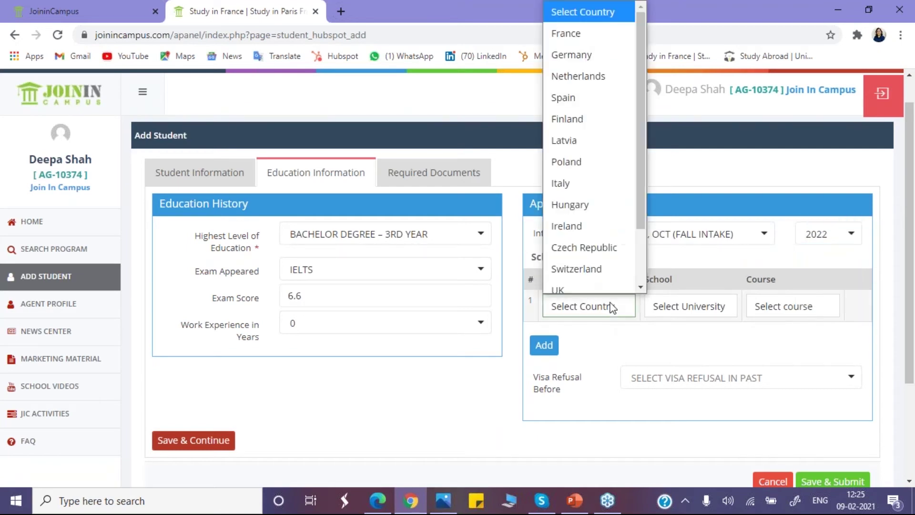
click(578, 27)
click(674, 306)
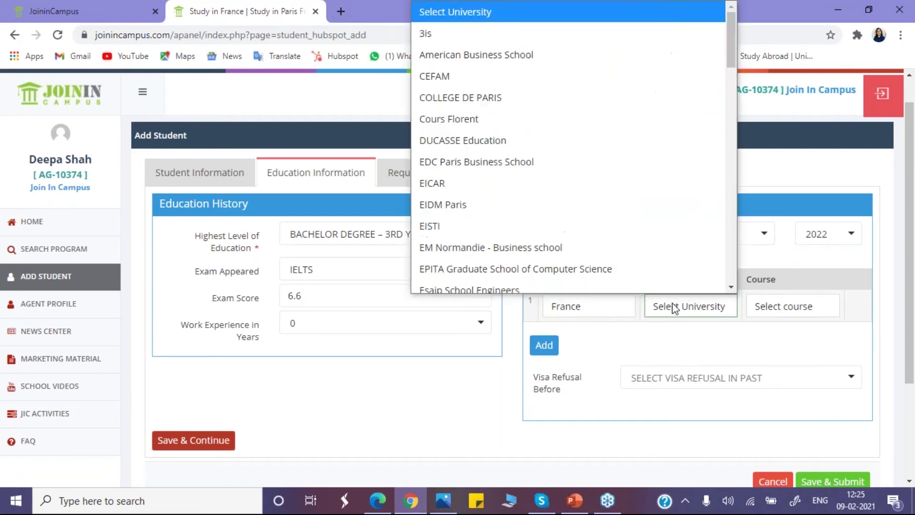
click(491, 49)
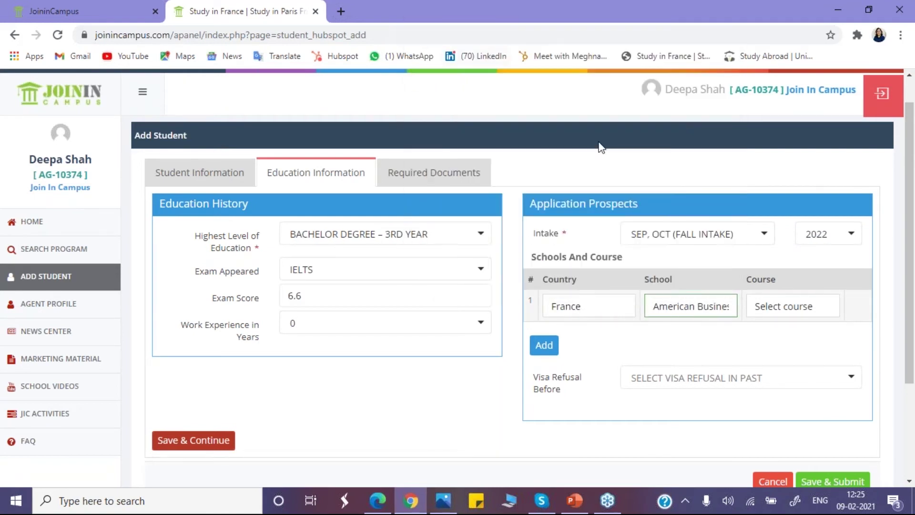
click(776, 301)
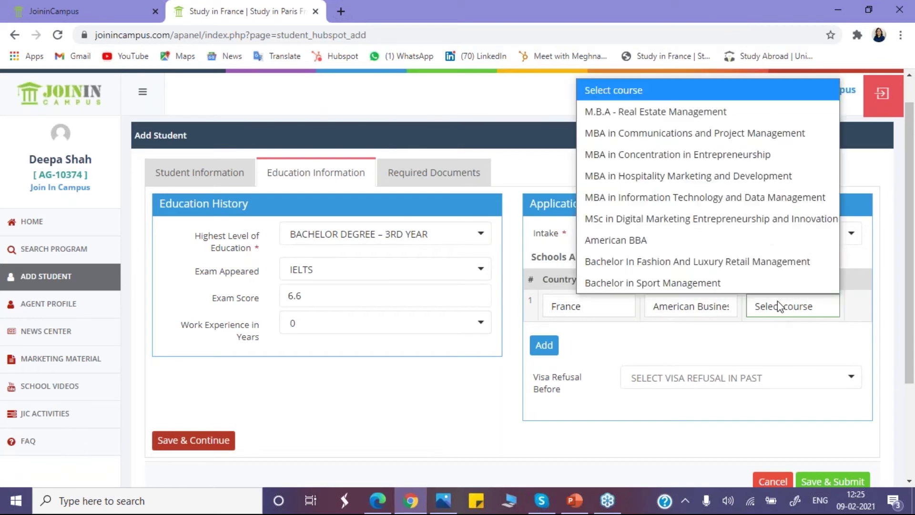
click(706, 113)
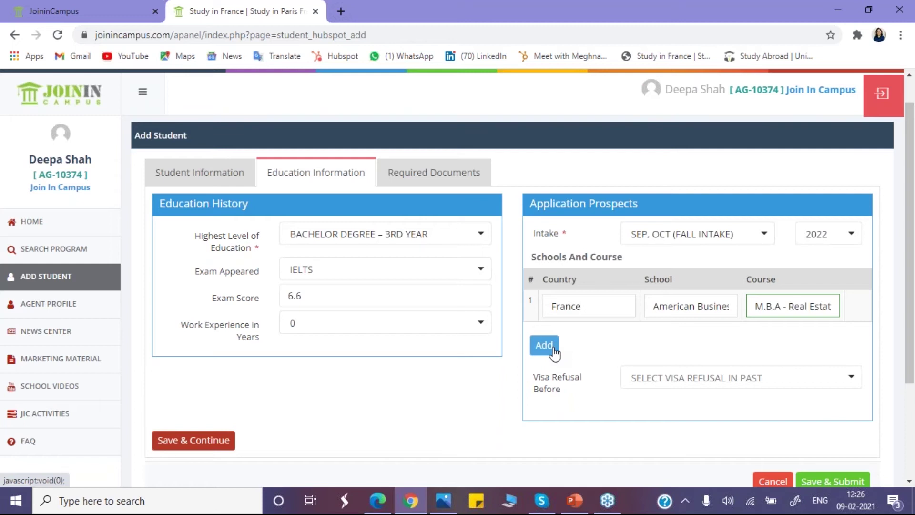
Step: Add a second study choice: France, EDC Paris Business School, Masters in International Business
click(554, 352)
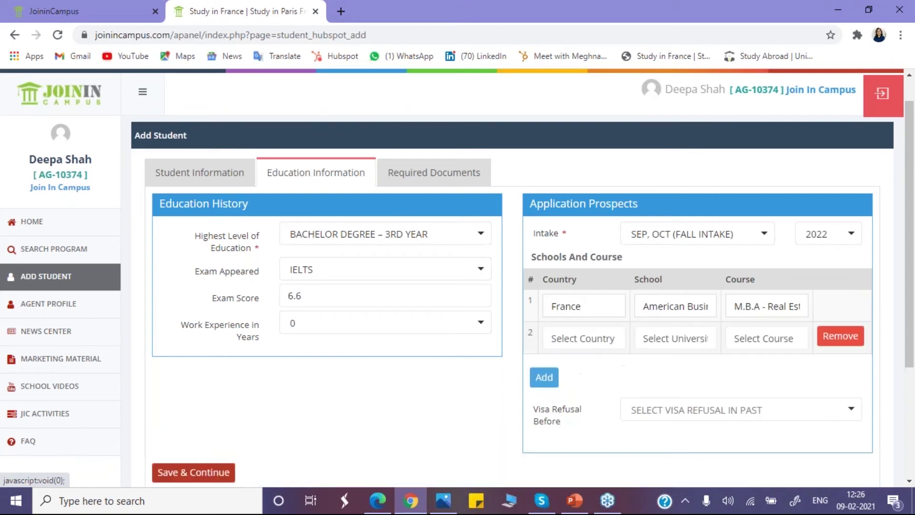
click(585, 346)
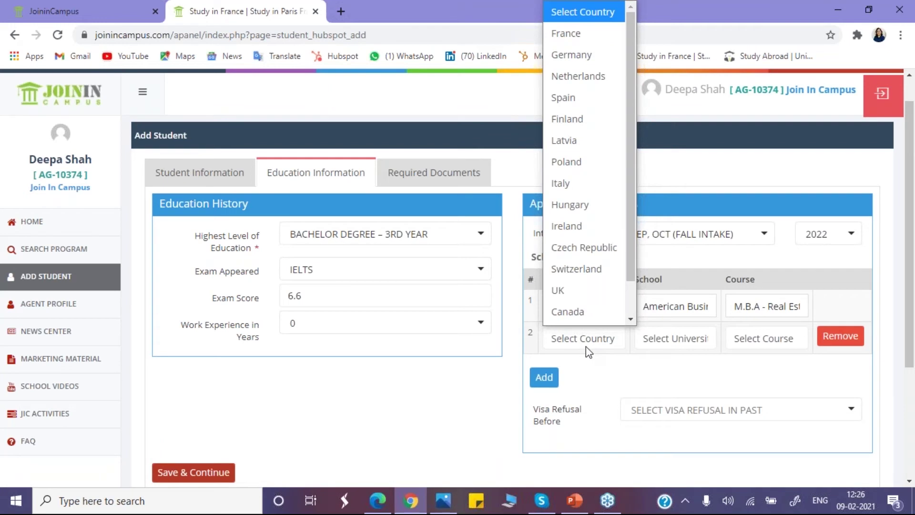
scroll(590, 315, down, 1)
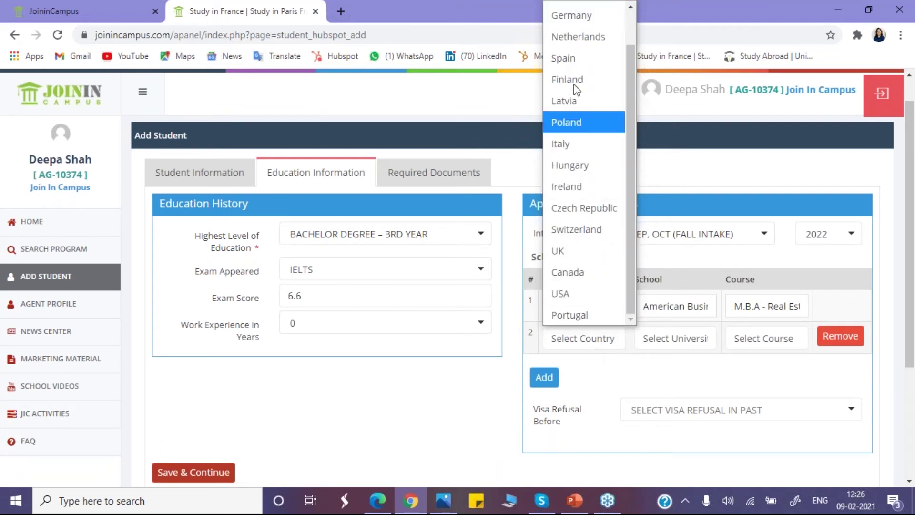
scroll(613, 70, up, 1)
click(566, 33)
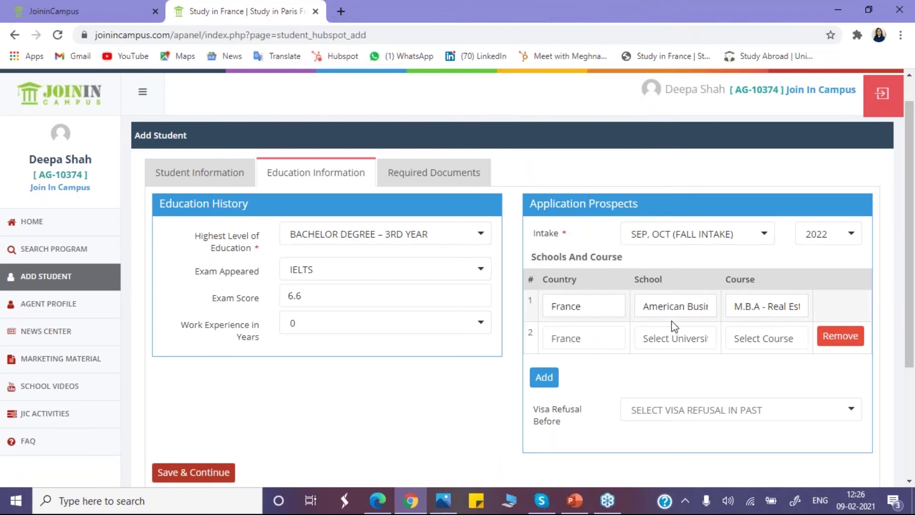
click(672, 339)
scroll(619, 267, down, 1)
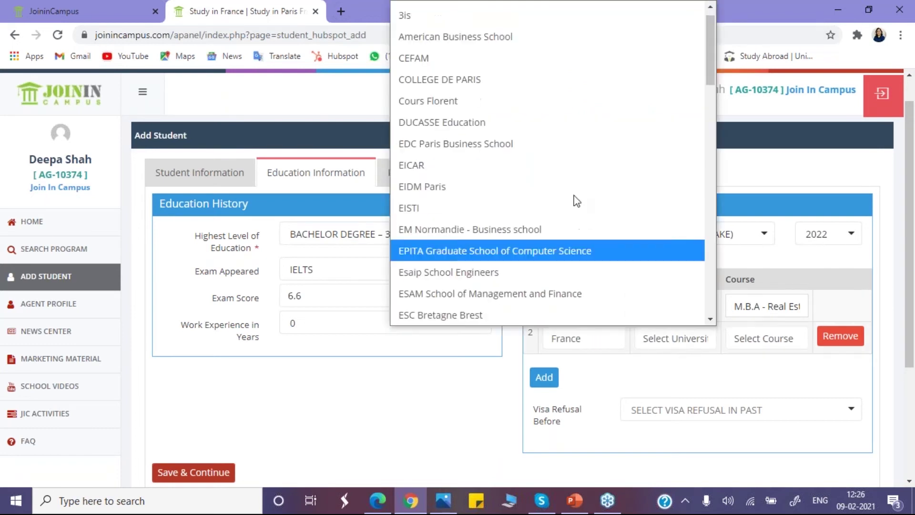
click(530, 158)
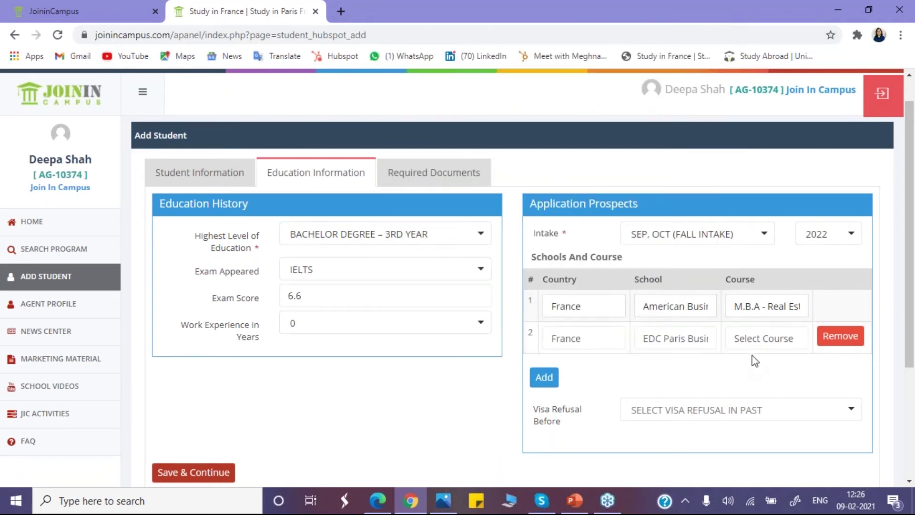
click(774, 339)
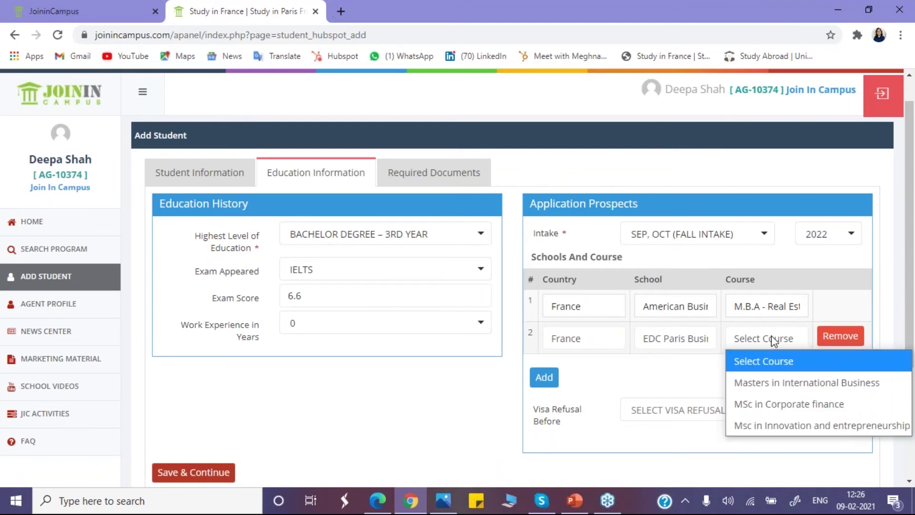
click(774, 379)
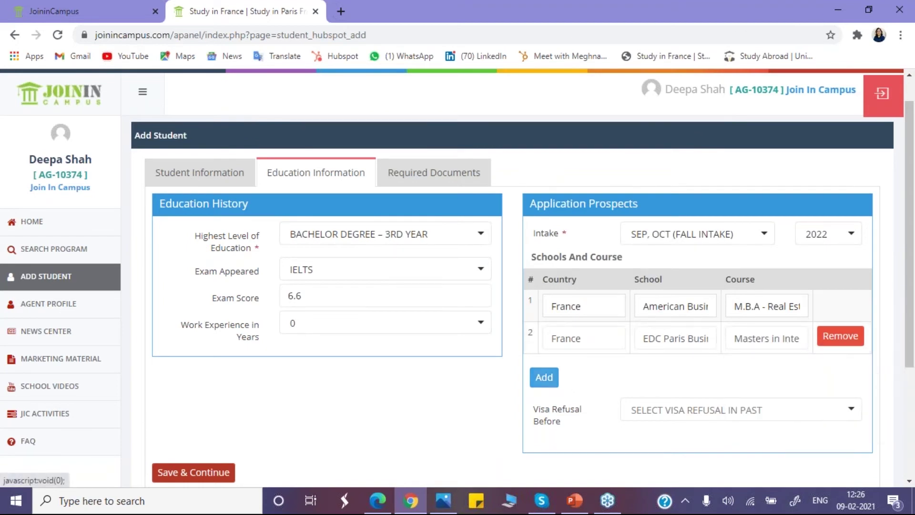
Step: Add a third row with France, EICAR and Master of Fine Arts in Filmmaking Directing
click(544, 377)
click(596, 377)
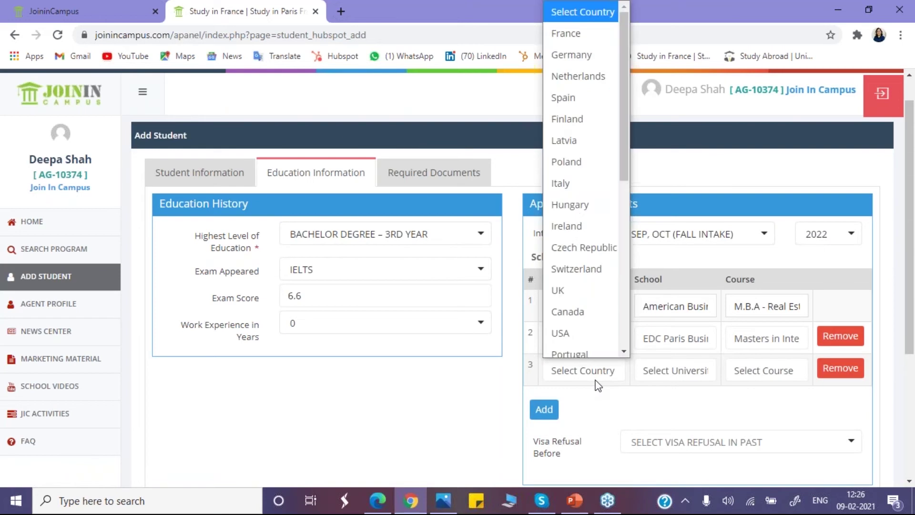
click(570, 27)
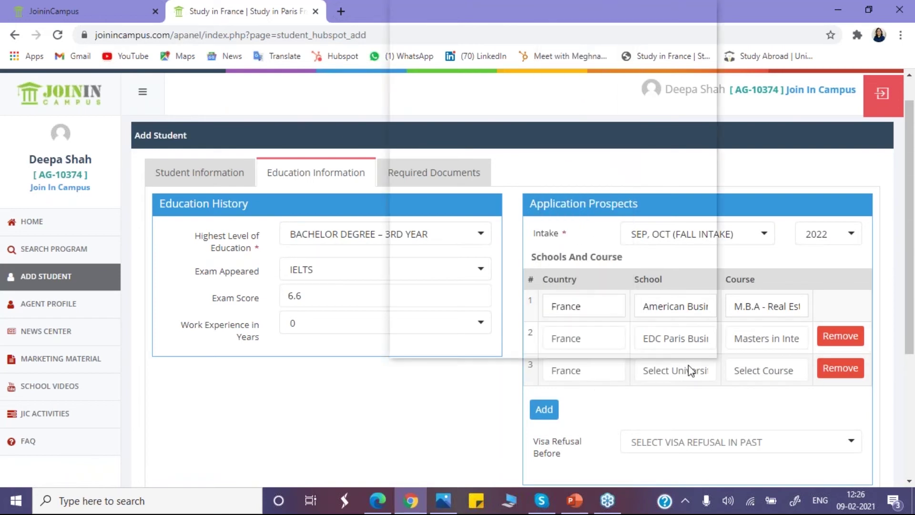
click(699, 370)
click(487, 186)
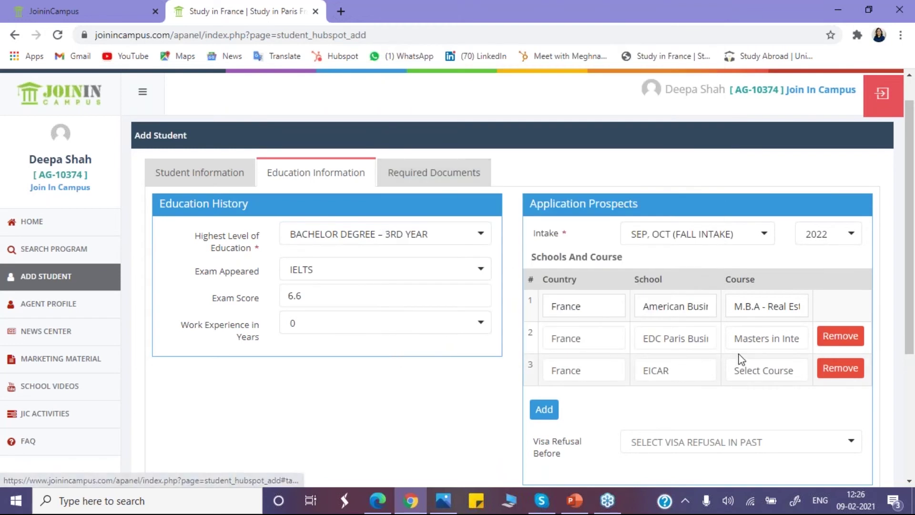
click(757, 372)
click(680, 152)
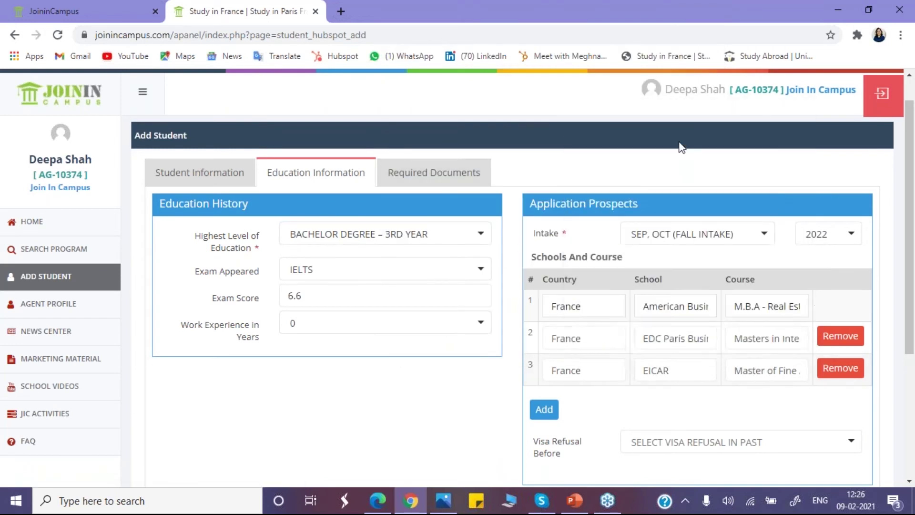
scroll(911, 324, down, 2)
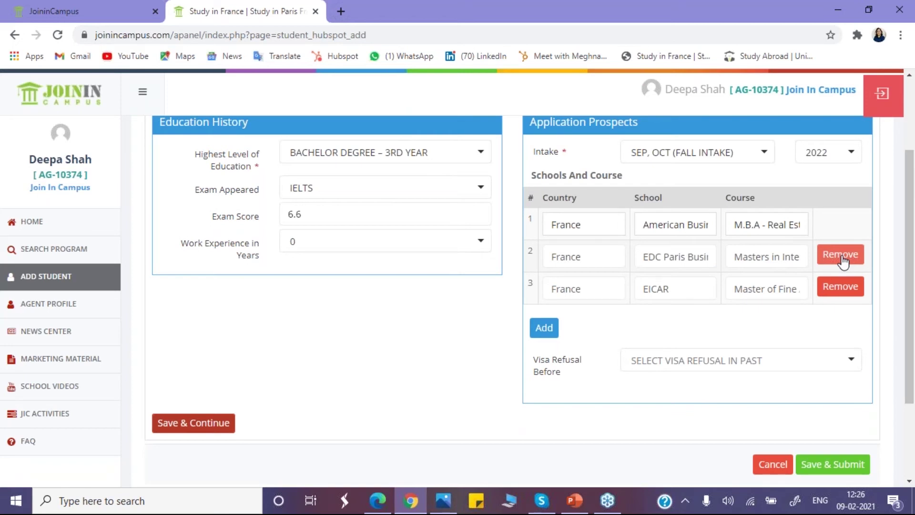
Step: Set Visa Refusal Before to No, replacing an initial Yes answer
click(713, 367)
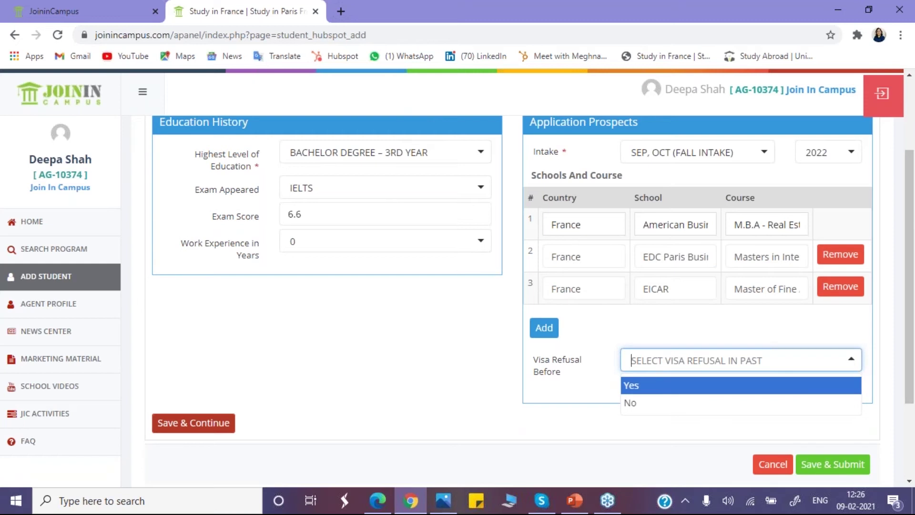
click(713, 387)
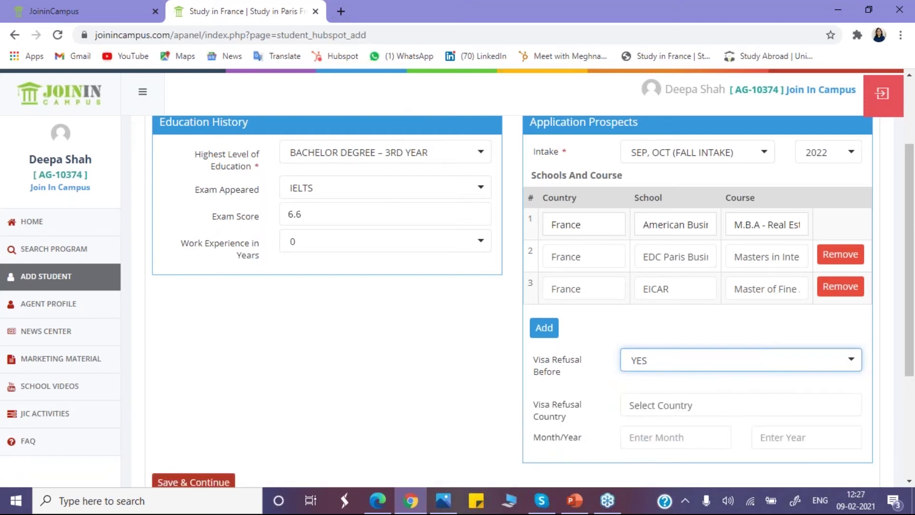
click(698, 411)
scroll(708, 157, down, 1)
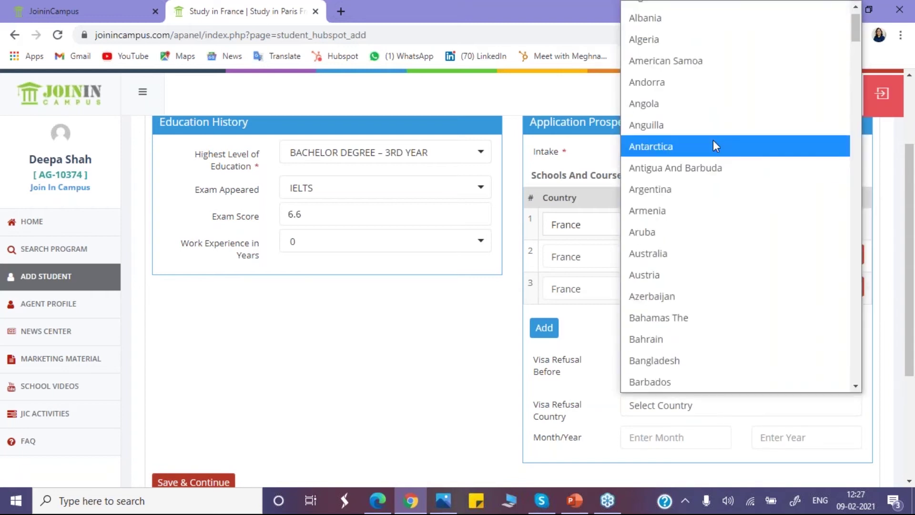
click(669, 435)
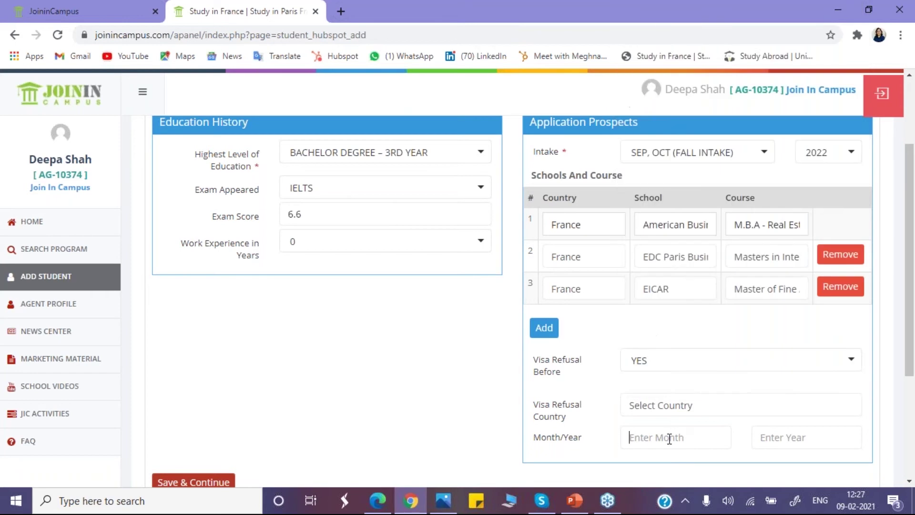
click(717, 363)
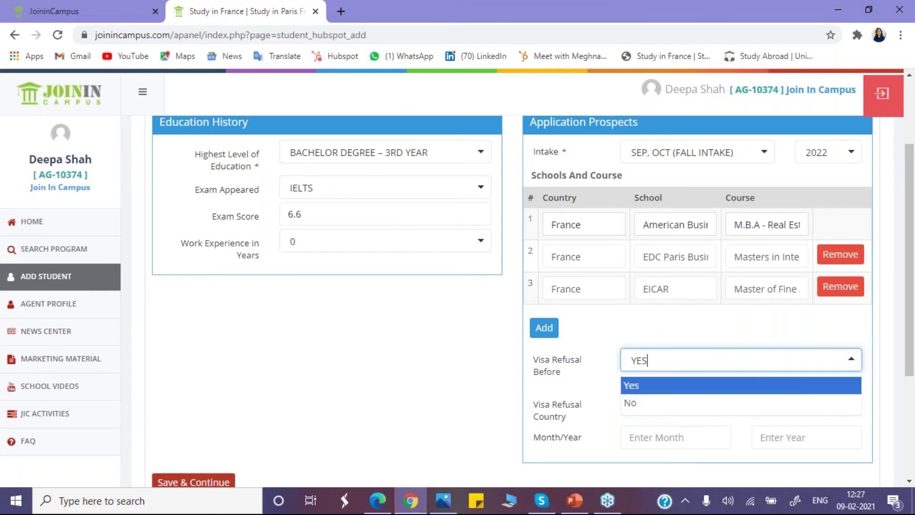
click(666, 410)
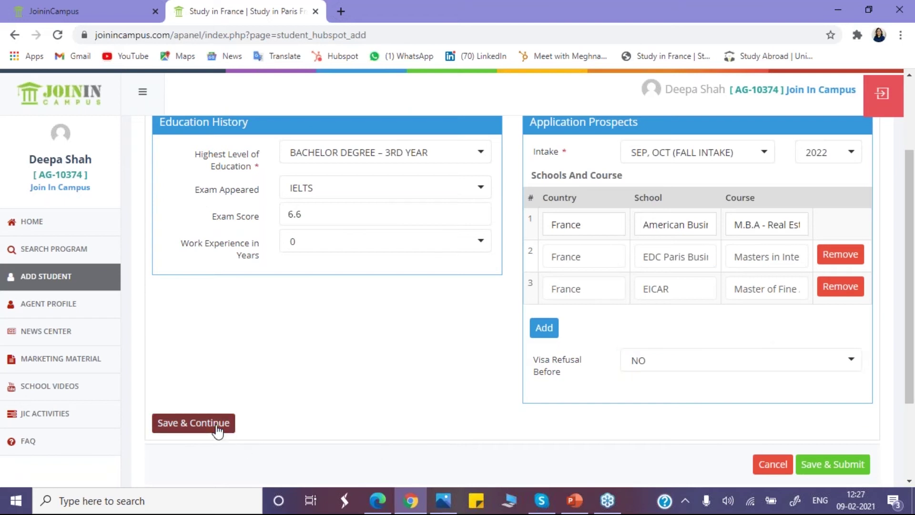
Step: Save the education details and review the 12 pending documents in Required Documents
click(216, 429)
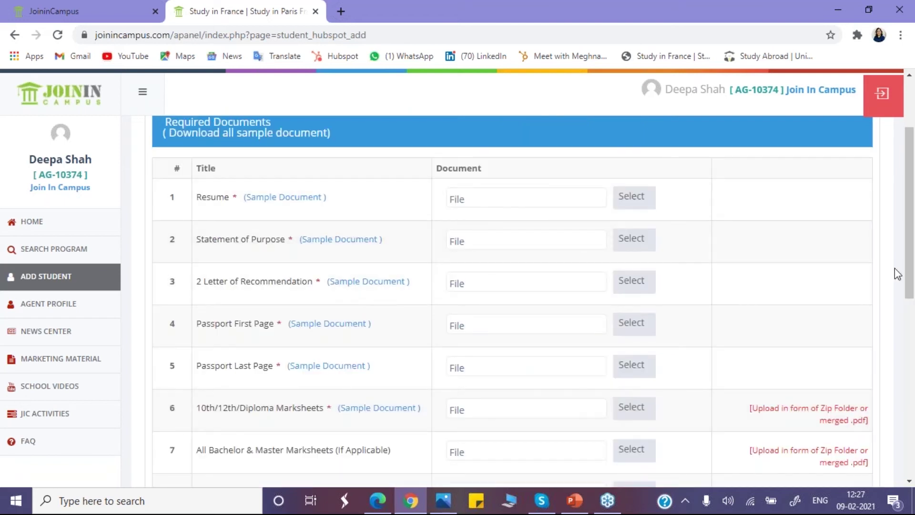
drag(906, 274, 907, 244)
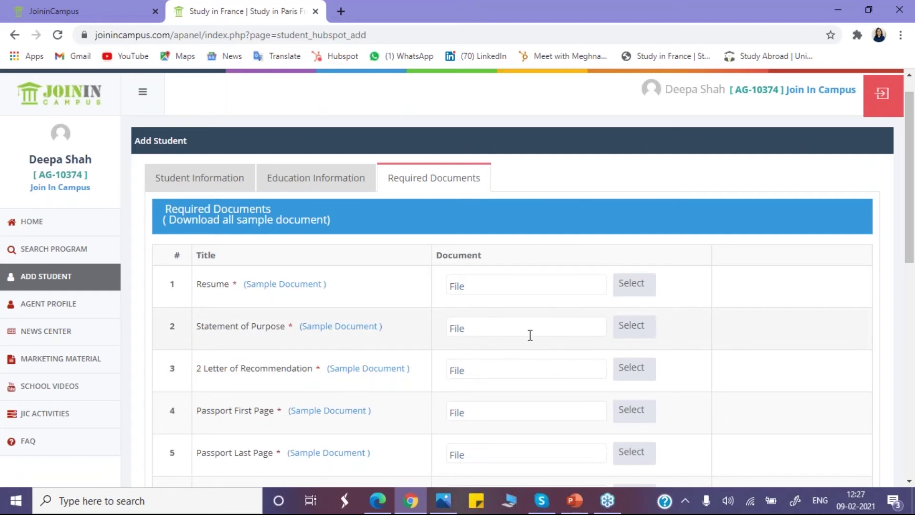
drag(909, 255, 913, 380)
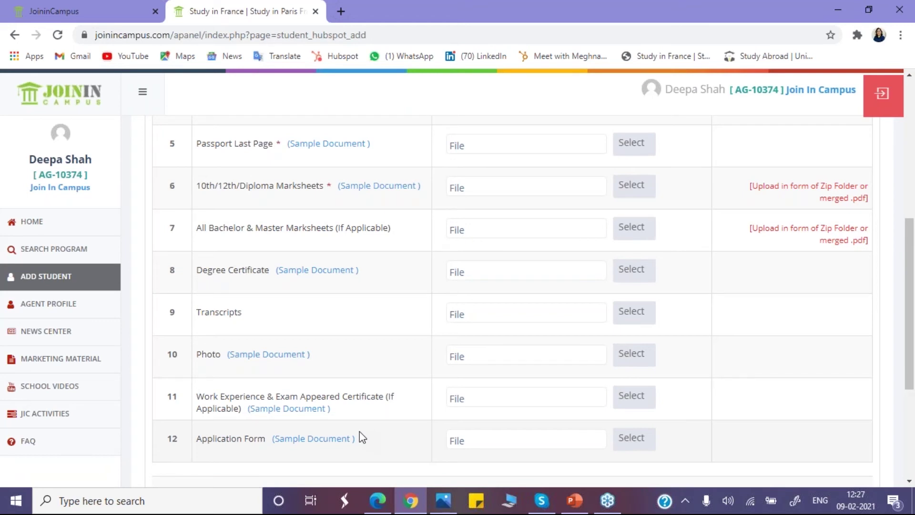
drag(908, 365, 694, 239)
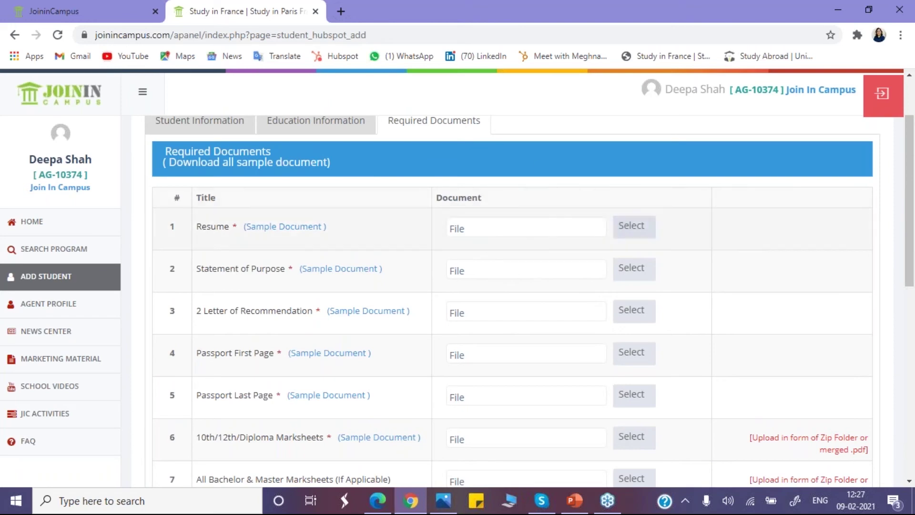
Step: Attach Agent Panel Introduction.jpg to Resume, Statement of Purpose and 2 Letter of Recommendation
click(629, 227)
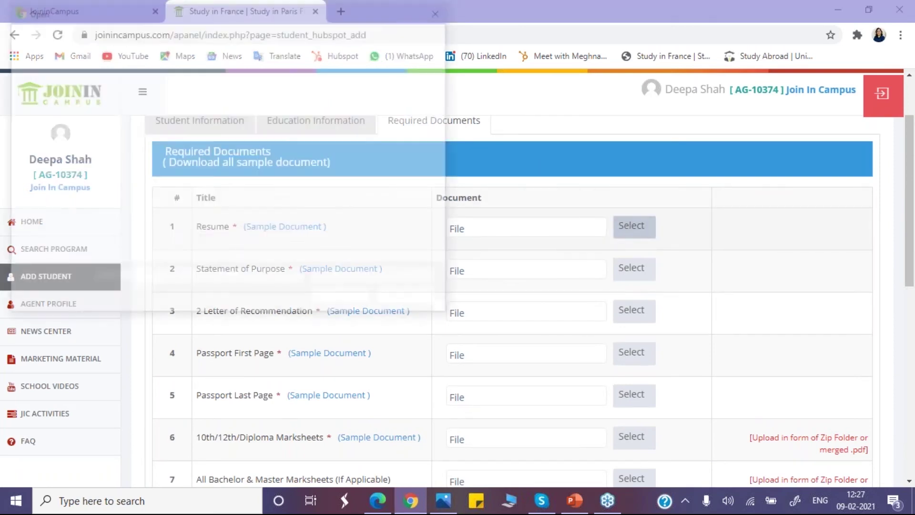
click(185, 219)
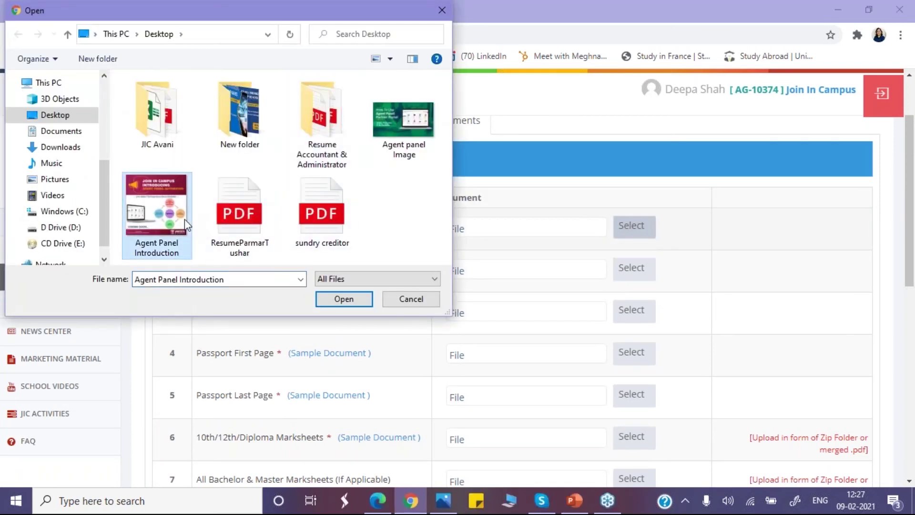
double_click(184, 218)
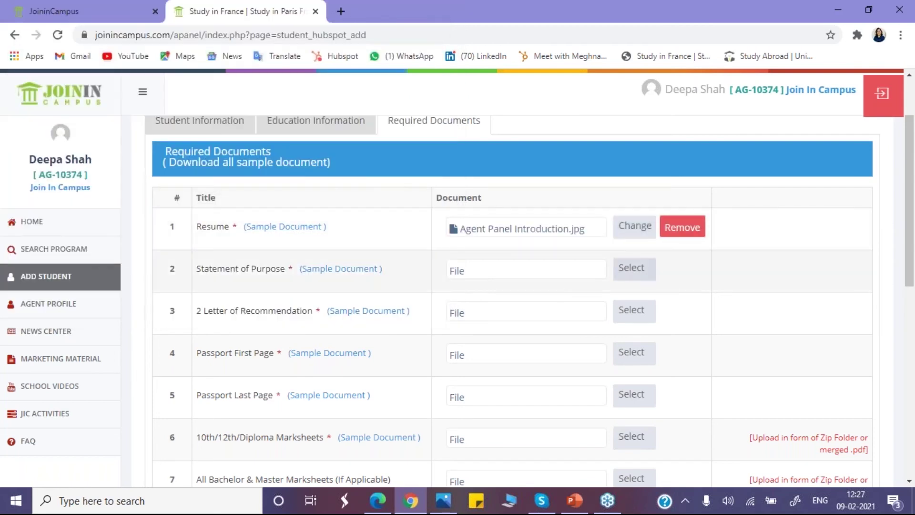
click(634, 268)
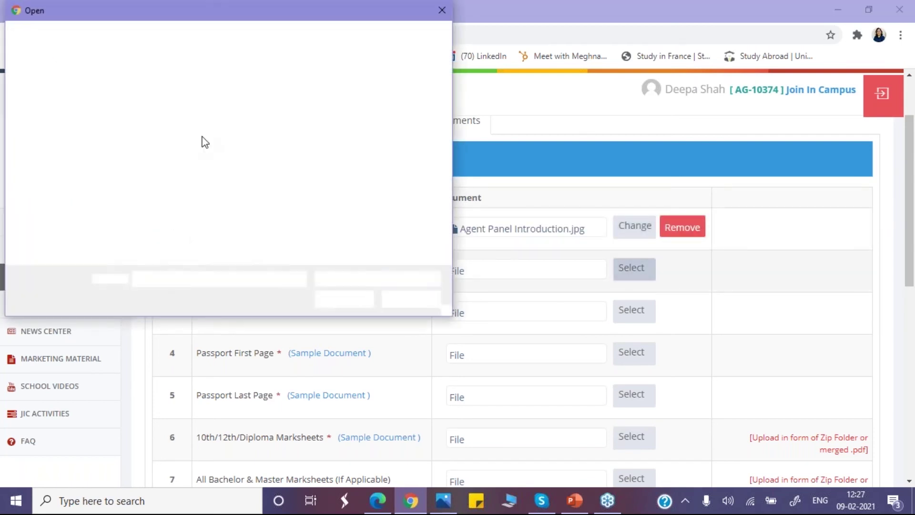
click(170, 197)
double_click(170, 197)
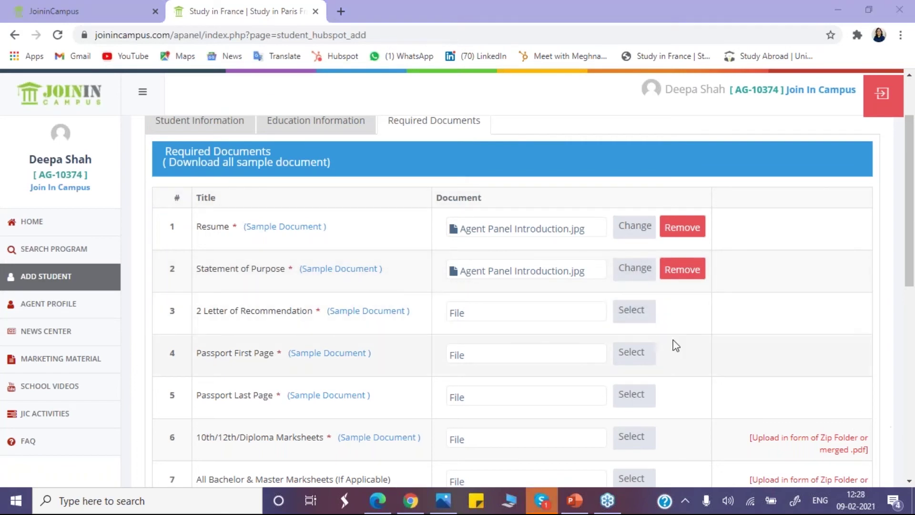
click(634, 311)
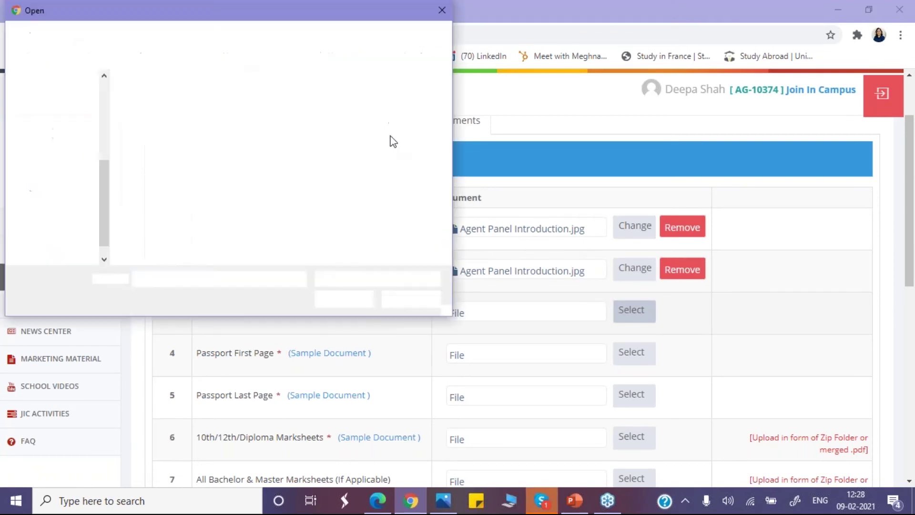
click(169, 202)
double_click(170, 202)
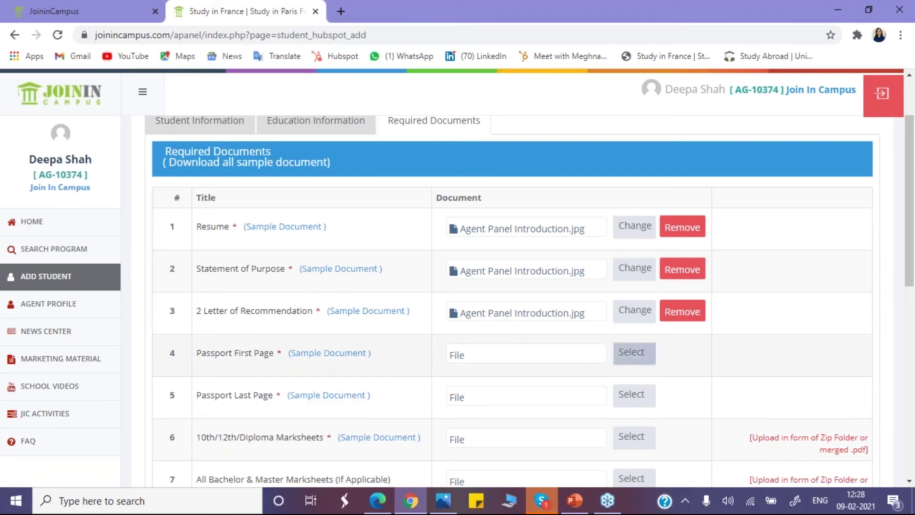
Step: Attach Agent Panel Introduction.jpg to Passport First Page, Passport Last Page and 10th/12th/Diploma Marksheets
click(633, 352)
click(188, 213)
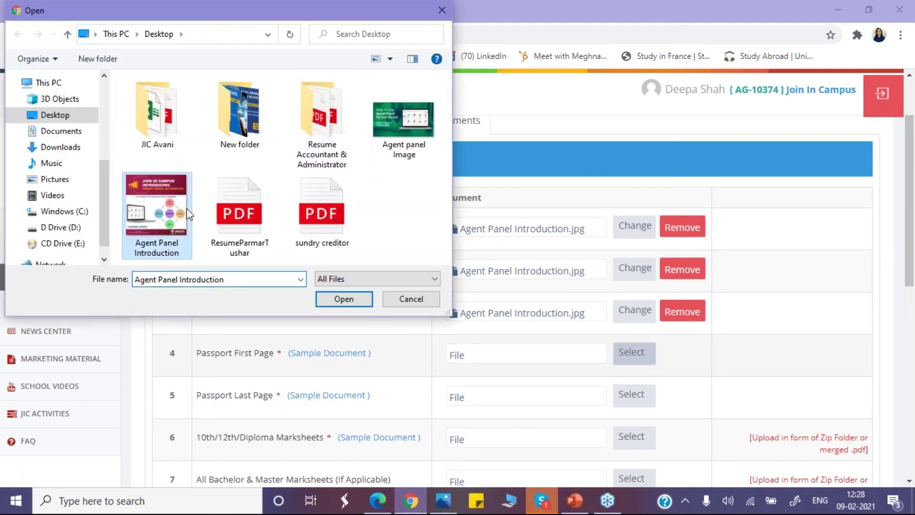
double_click(188, 213)
click(639, 399)
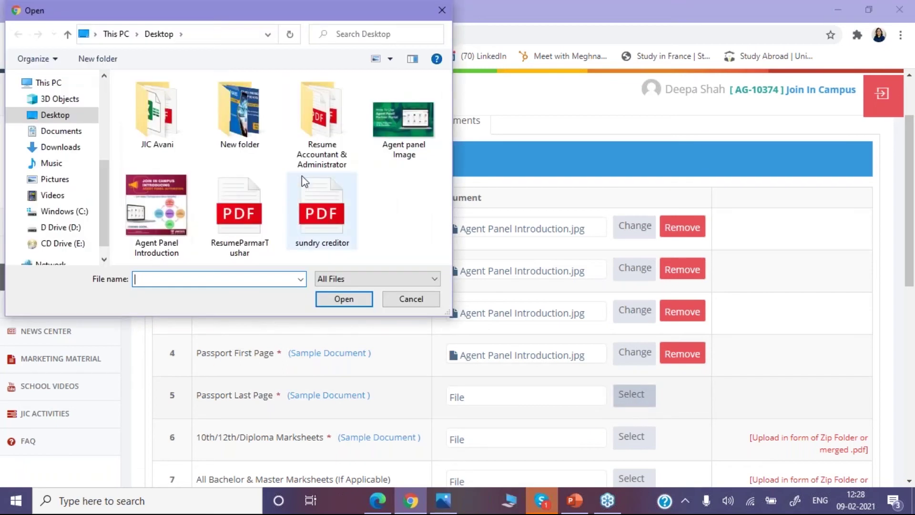
click(156, 205)
double_click(156, 205)
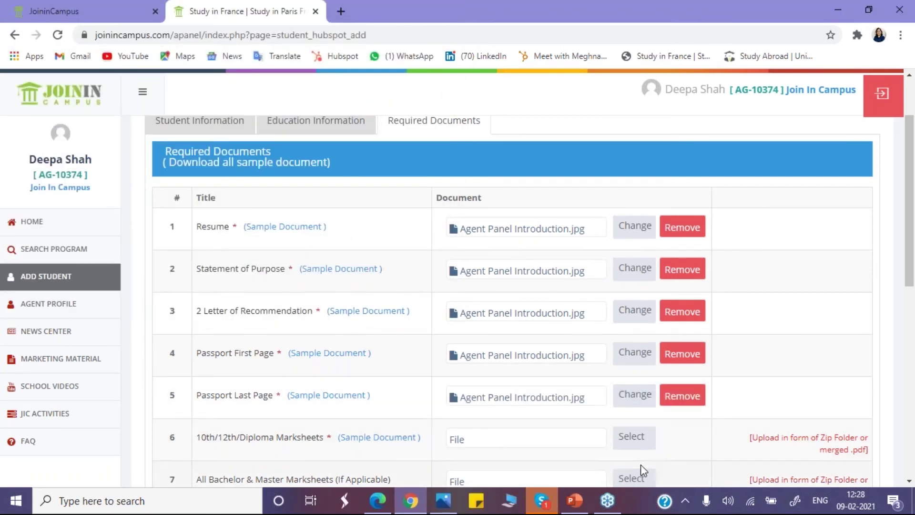
click(631, 437)
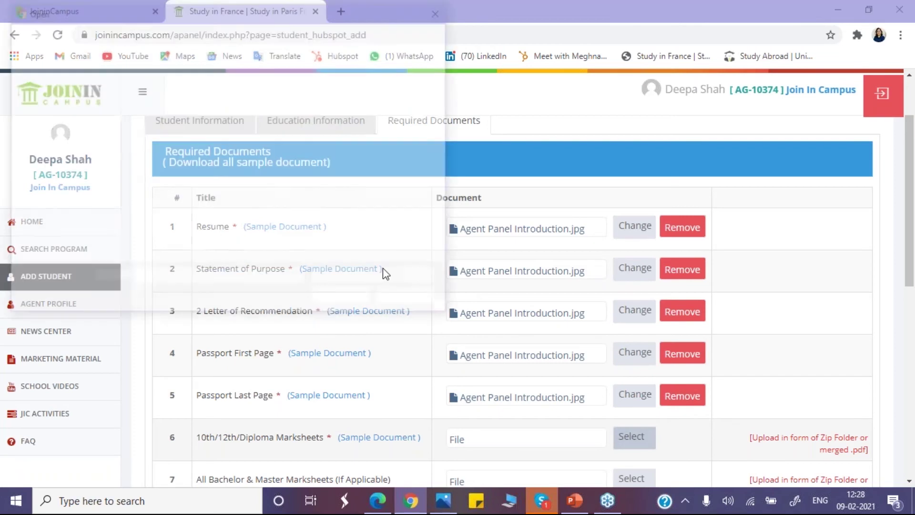
click(171, 228)
double_click(170, 228)
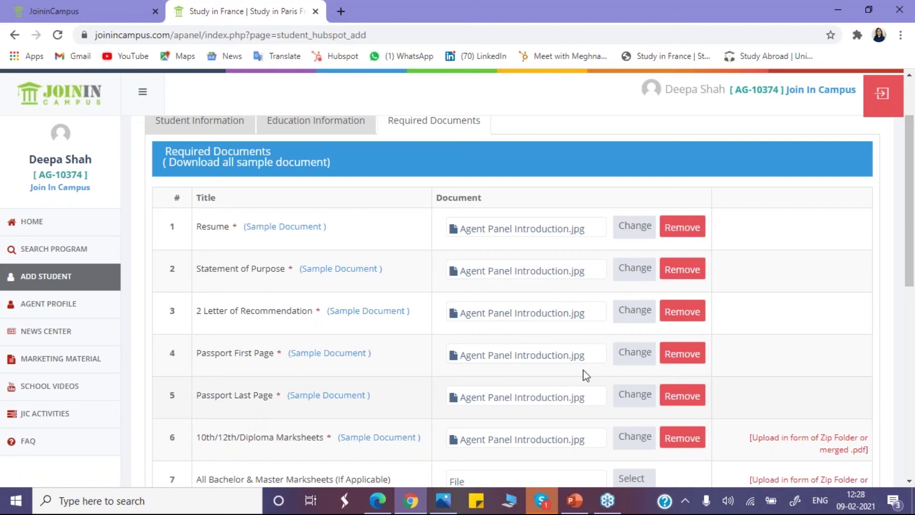
Step: Upload Agent Panel Introduction.jpg to Bachelor & Master Marksheets, Degree Certificate and Transcripts
scroll(902, 248, down, 7)
scroll(901, 241, up, 3)
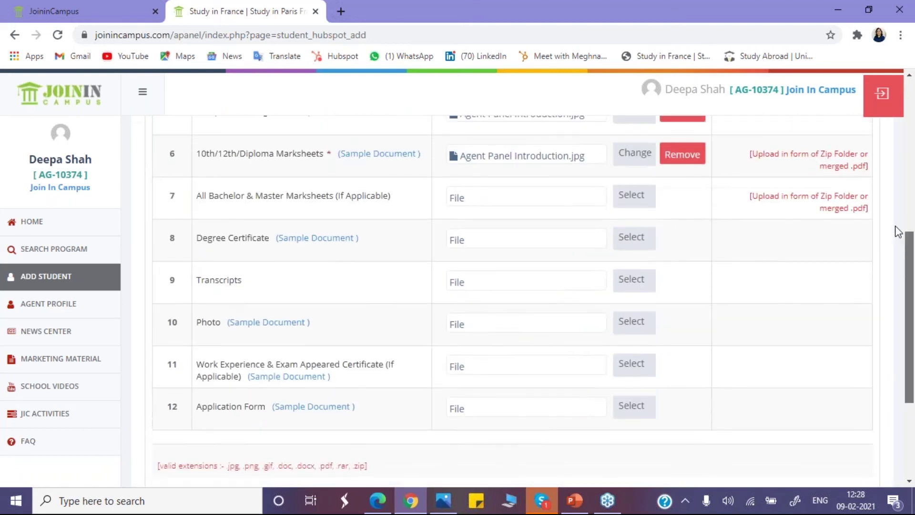
click(633, 247)
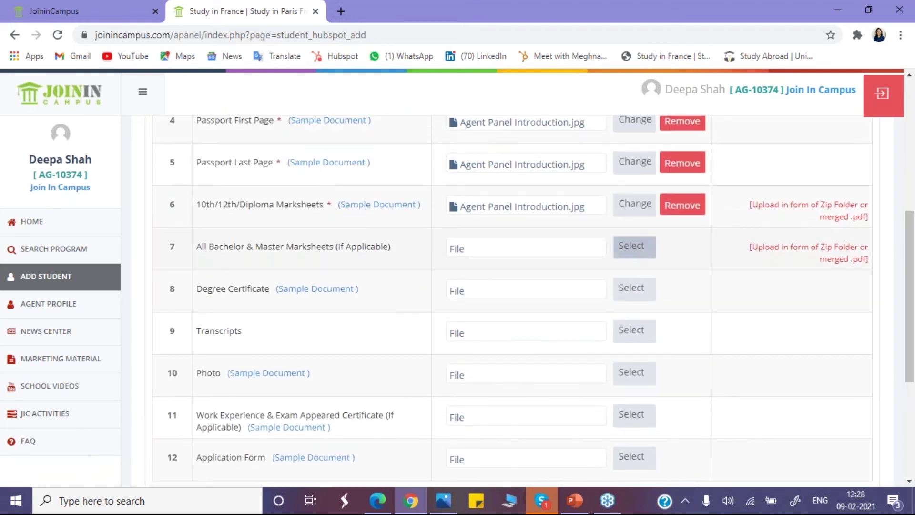
click(176, 221)
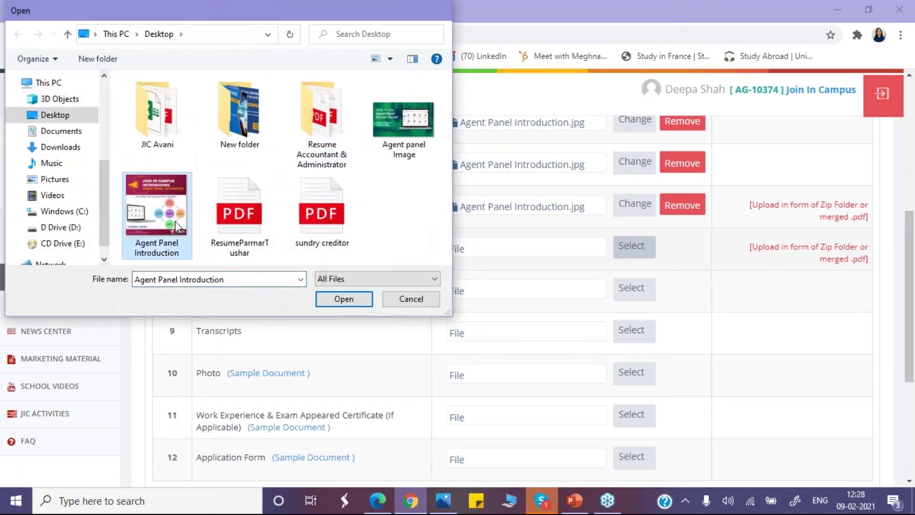
double_click(175, 221)
click(636, 297)
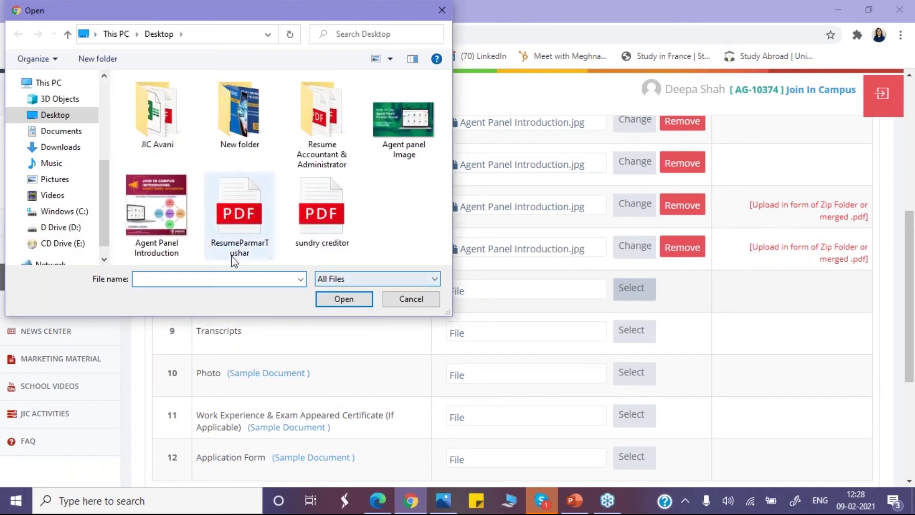
click(158, 224)
double_click(159, 221)
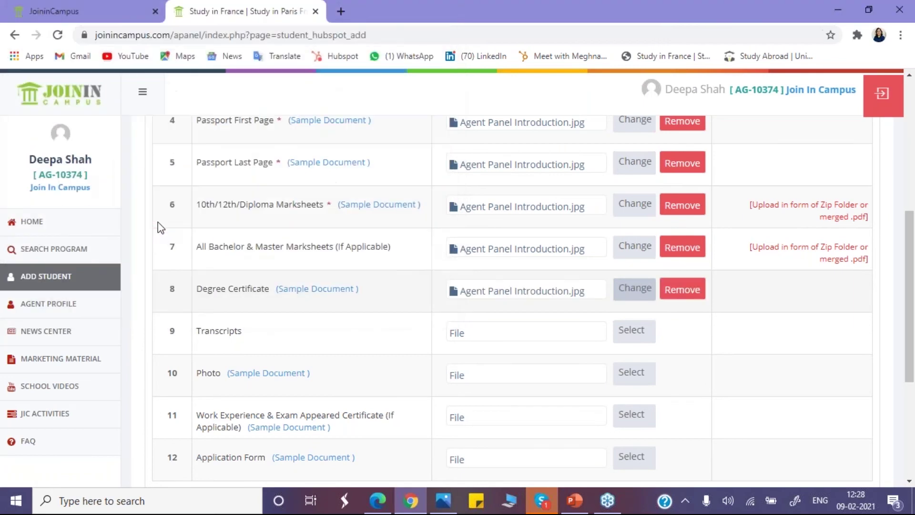
click(634, 341)
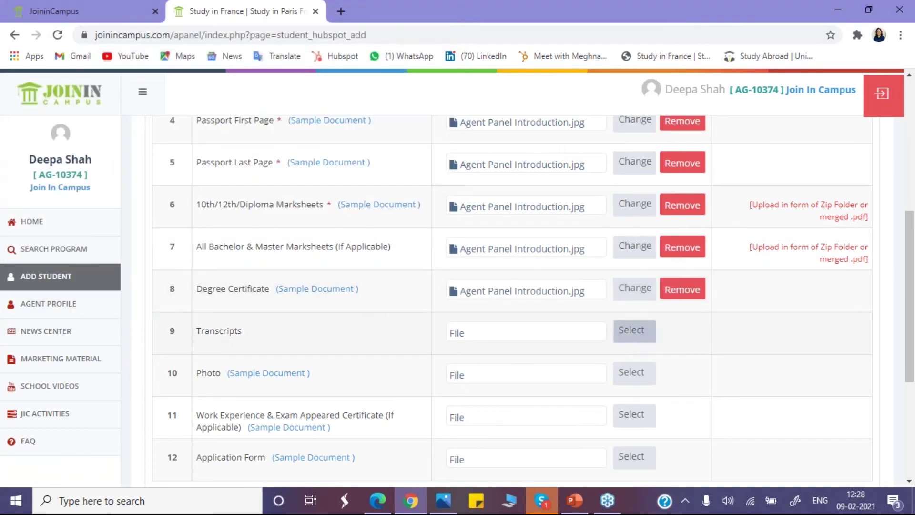
click(162, 227)
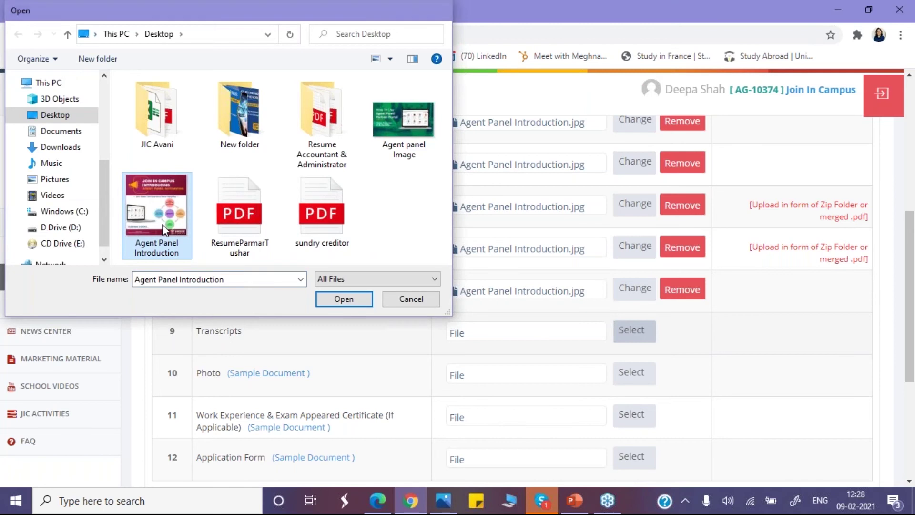
double_click(162, 228)
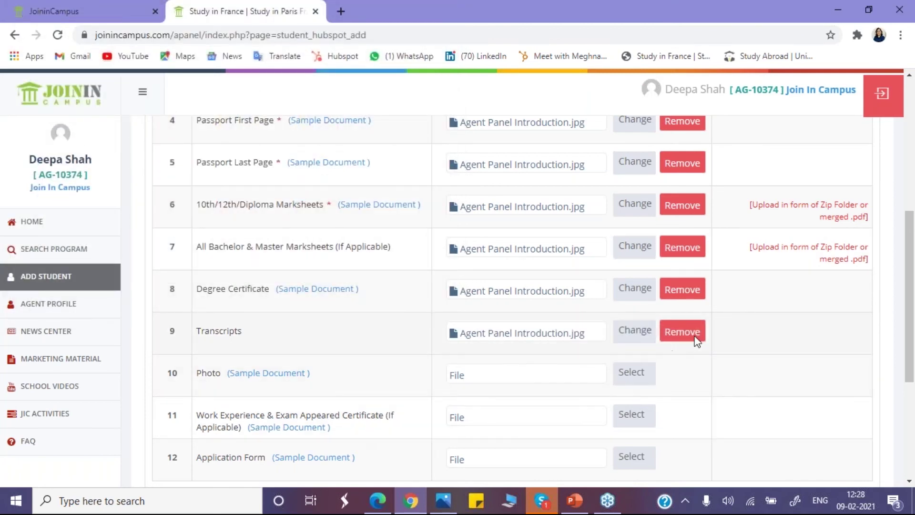
scroll(914, 305, down, 2)
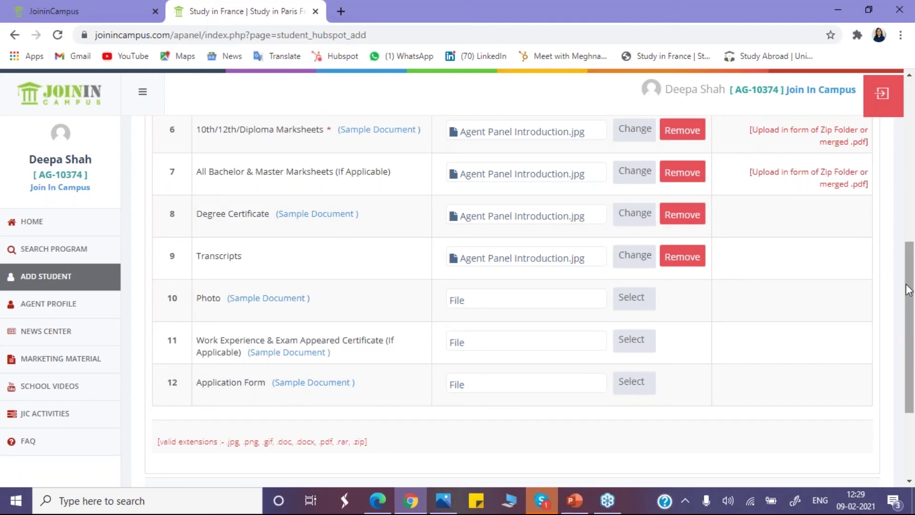
Step: Remove the Resume's attached file and re-upload Agent Panel Introduction.jpg in its place
scroll(900, 310, down, 2)
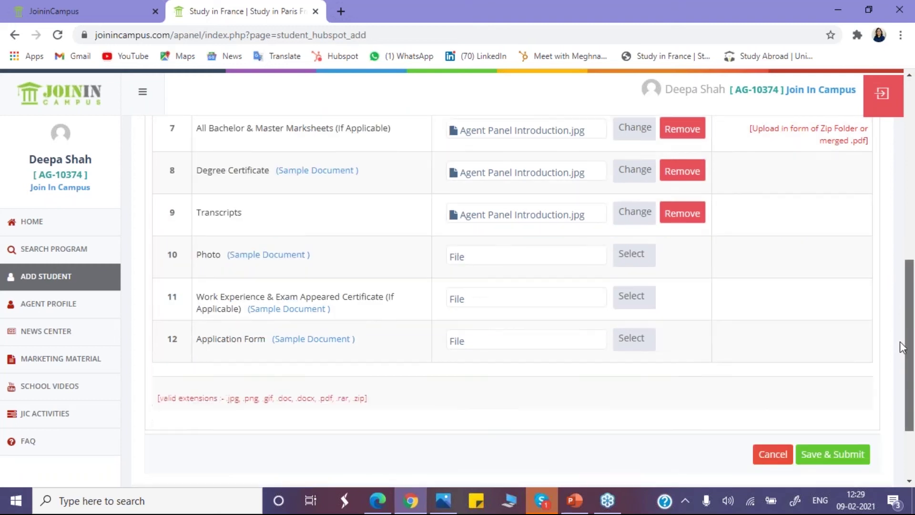
scroll(896, 283, up, 3)
scroll(885, 232, up, 5)
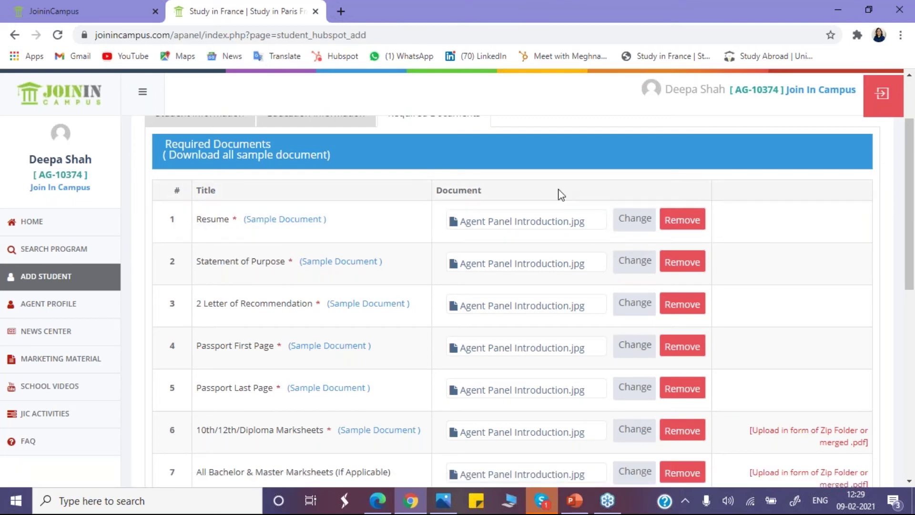
click(691, 220)
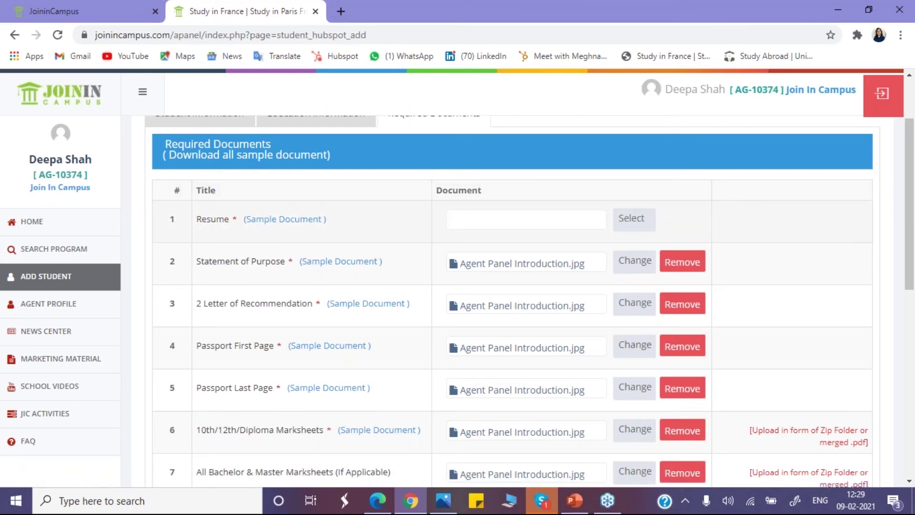
click(628, 218)
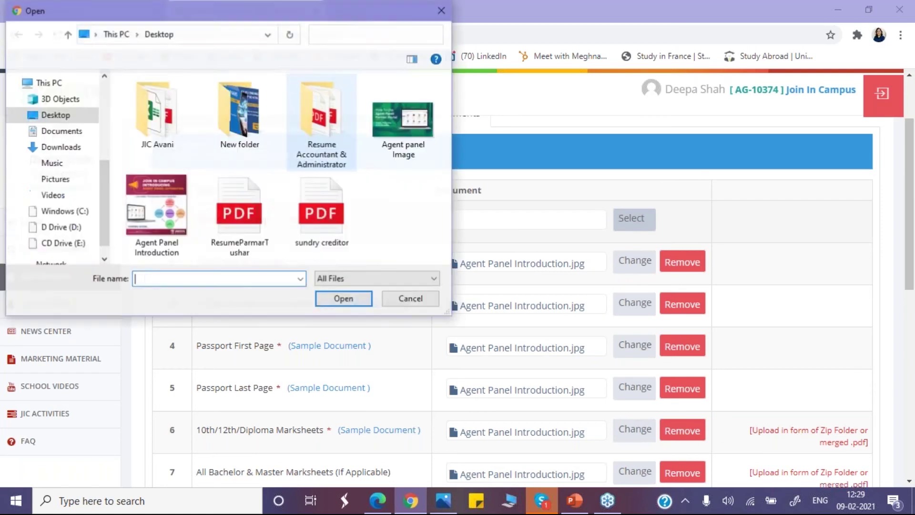
double_click(157, 205)
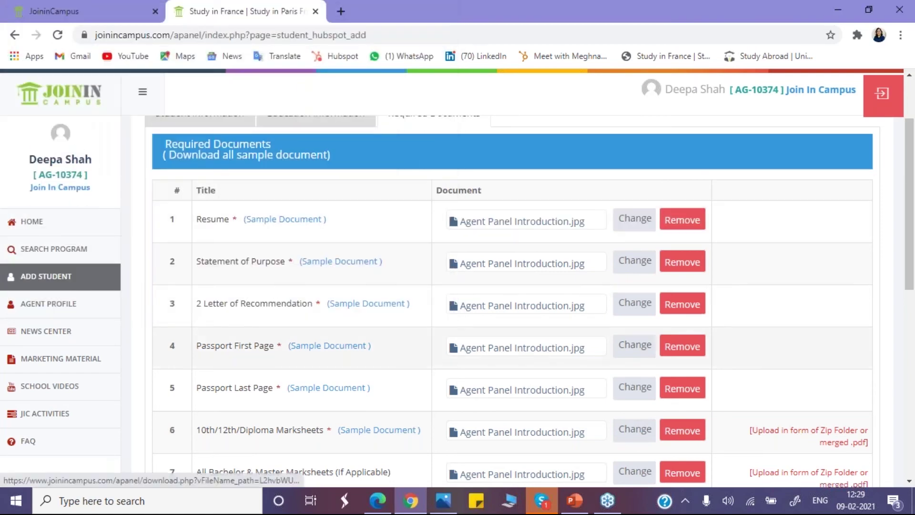
drag(906, 293, 911, 450)
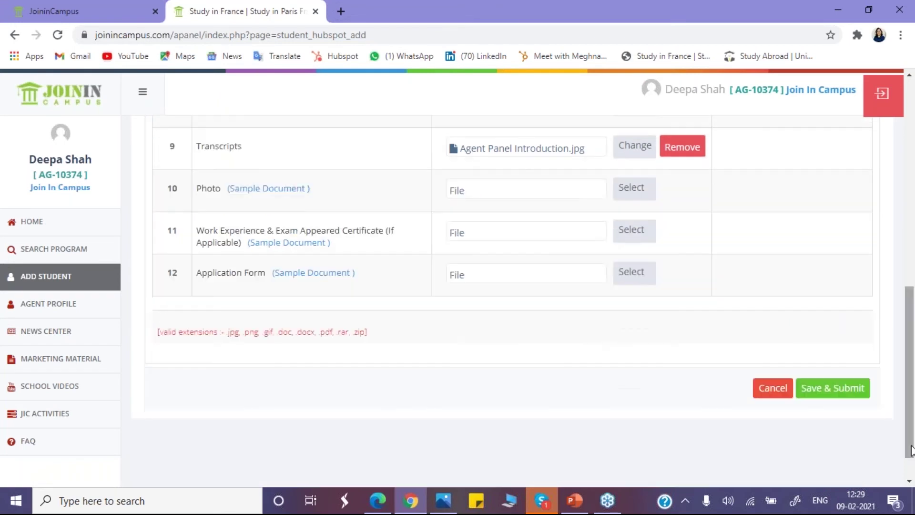
Step: Save & Submit the student's details and documents, bringing up the 'Are you sure?' prompt
click(837, 395)
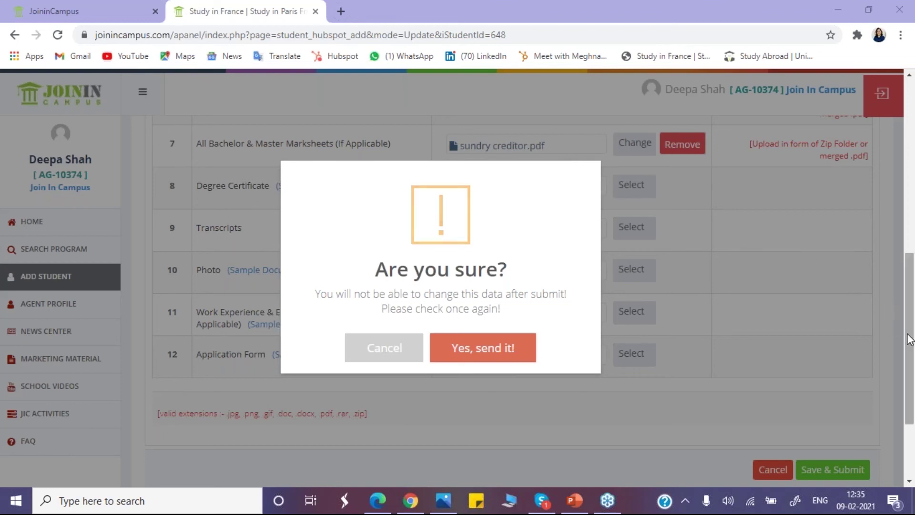
drag(909, 339, 895, 217)
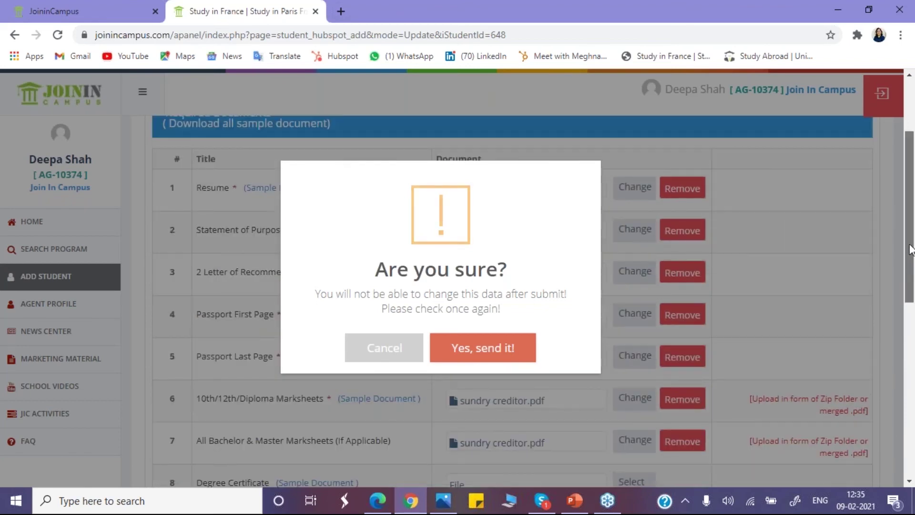
drag(903, 256, 910, 229)
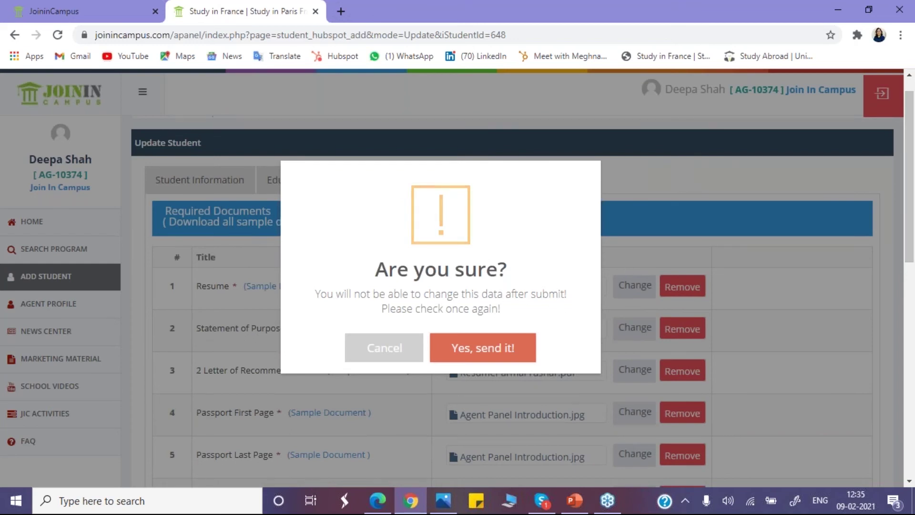
Step: Confirm with 'Yes, send it!' so the record, documents and HubSpot deal are saved
click(516, 362)
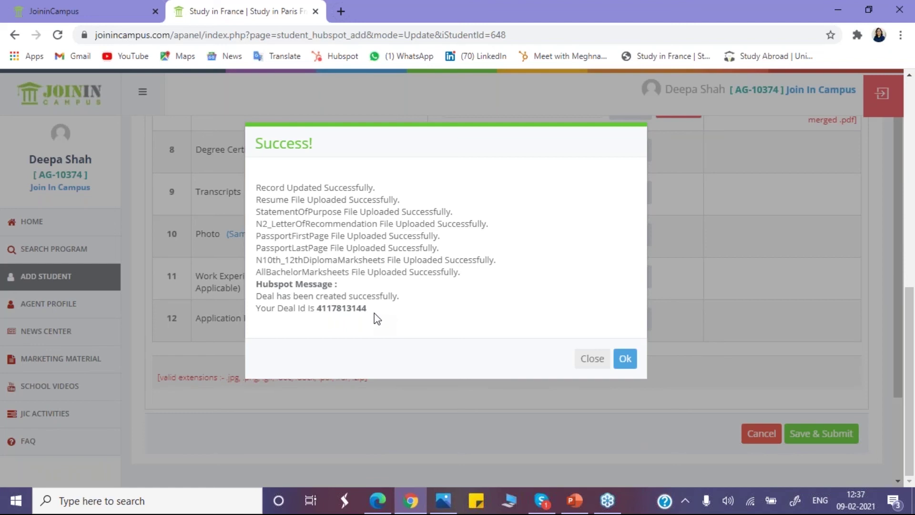
Step: Acknowledge the success message, reload the Student list and dismiss the registration notice
click(625, 368)
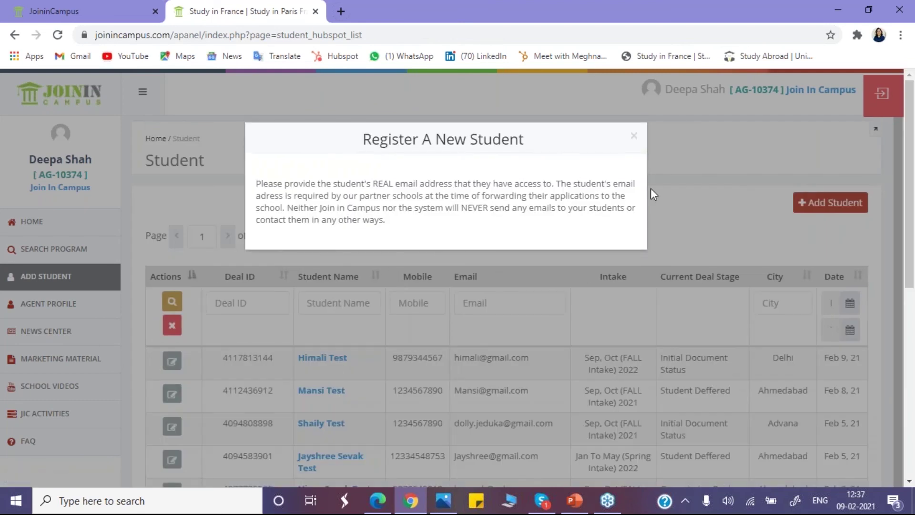
click(634, 135)
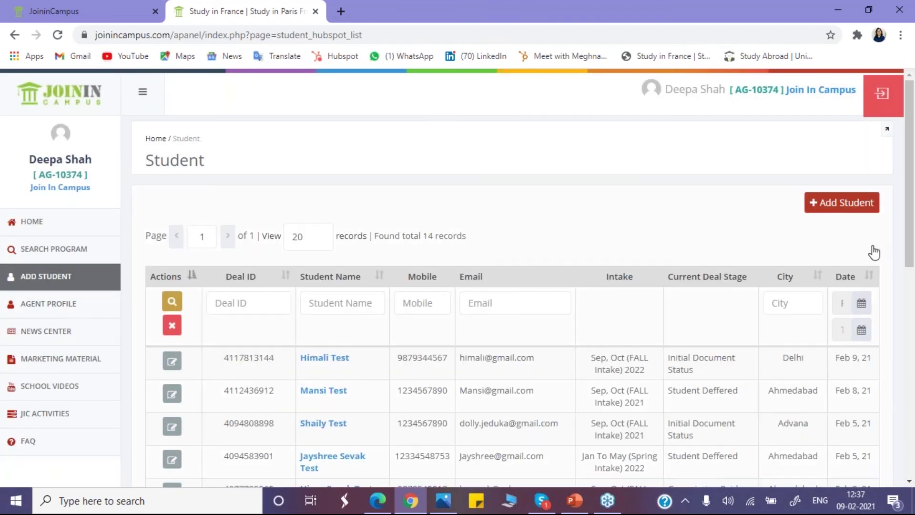
scroll(909, 246, down, 1)
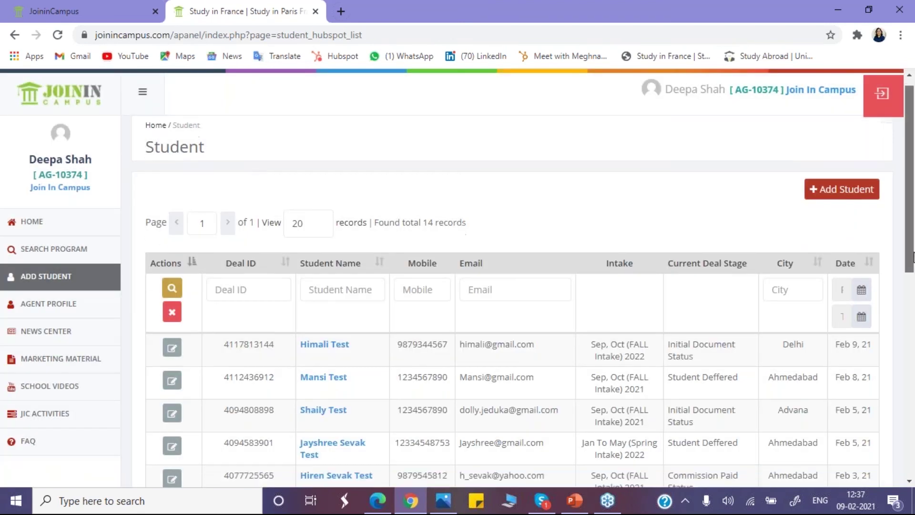
click(49, 281)
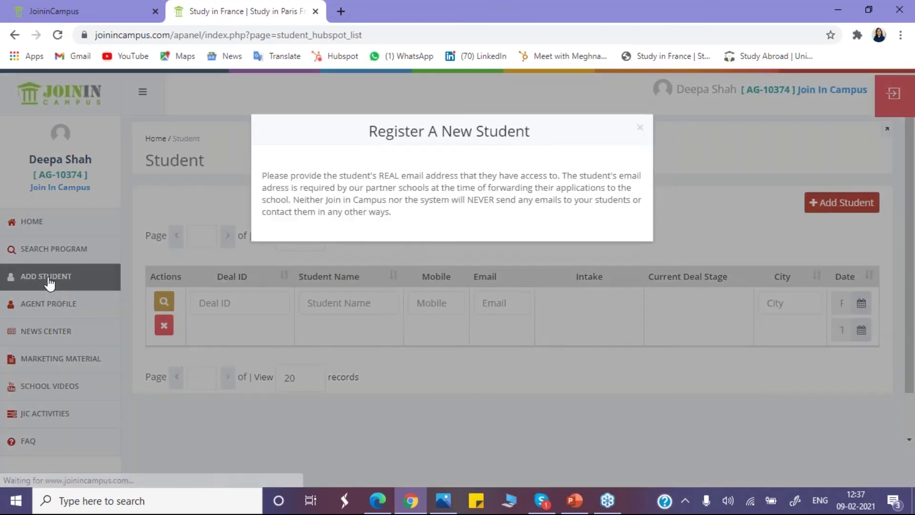
click(633, 138)
drag(912, 251, 903, 286)
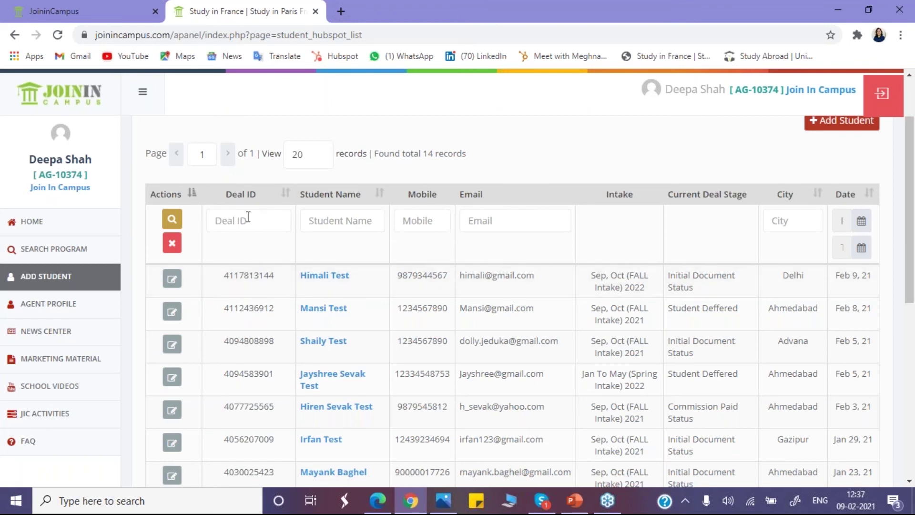
Step: Point out the Student Name, Mobile and Email filter boxes above the table
click(335, 217)
click(417, 222)
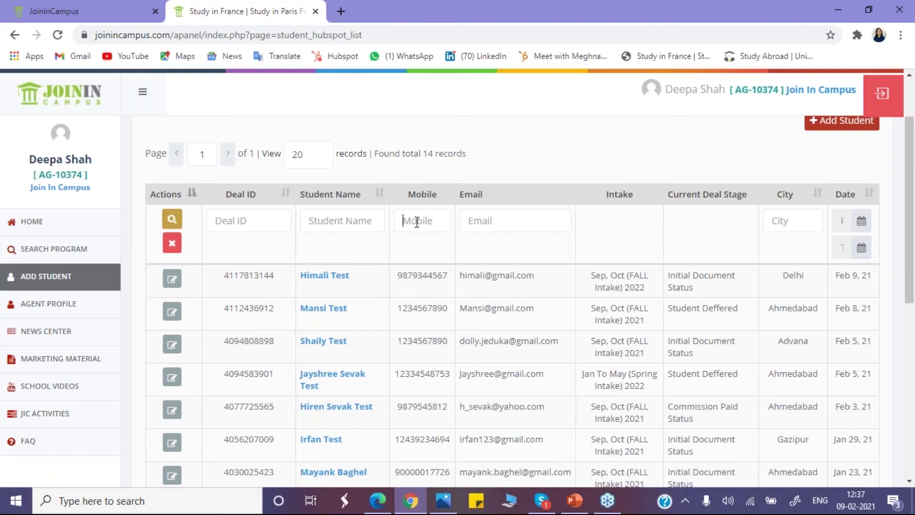
click(509, 221)
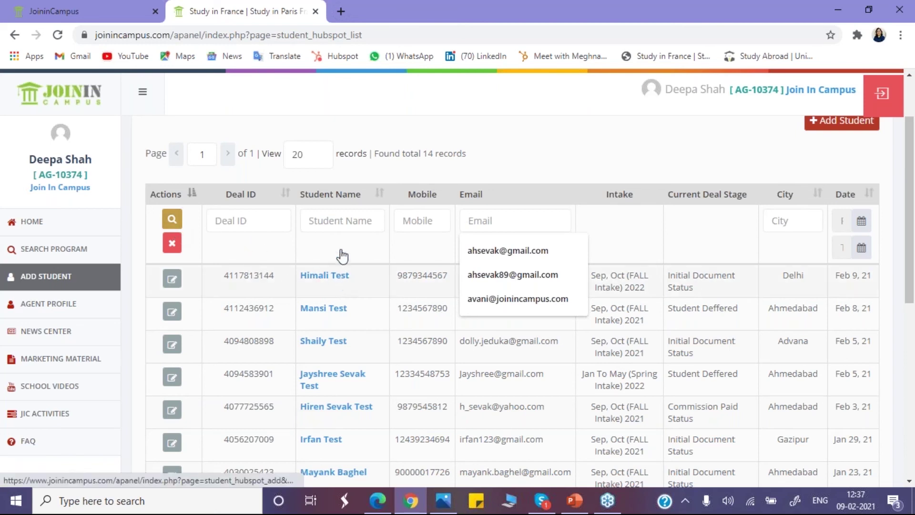
click(343, 221)
text(him)
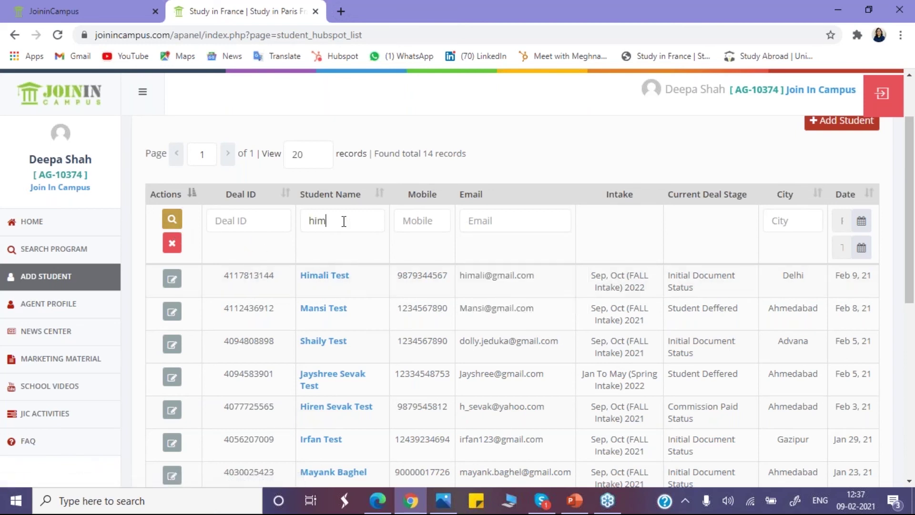
text(ali test)
click(172, 224)
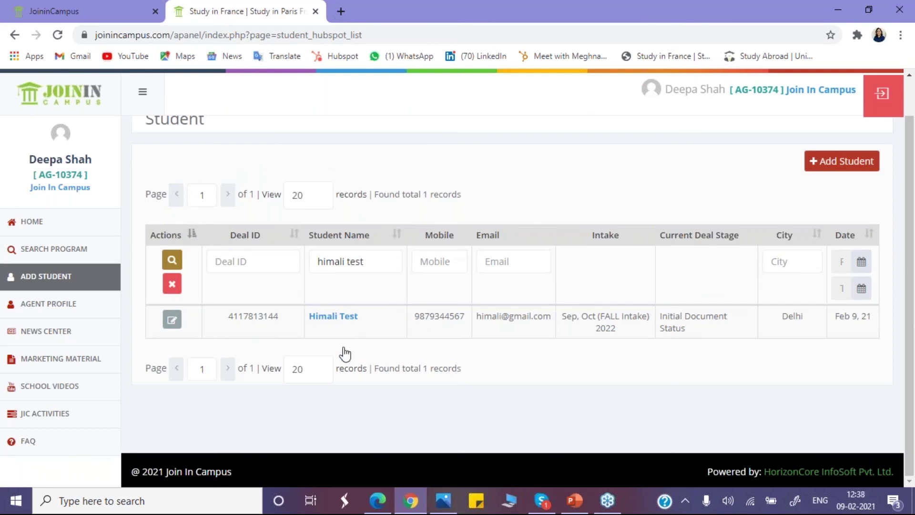
click(172, 285)
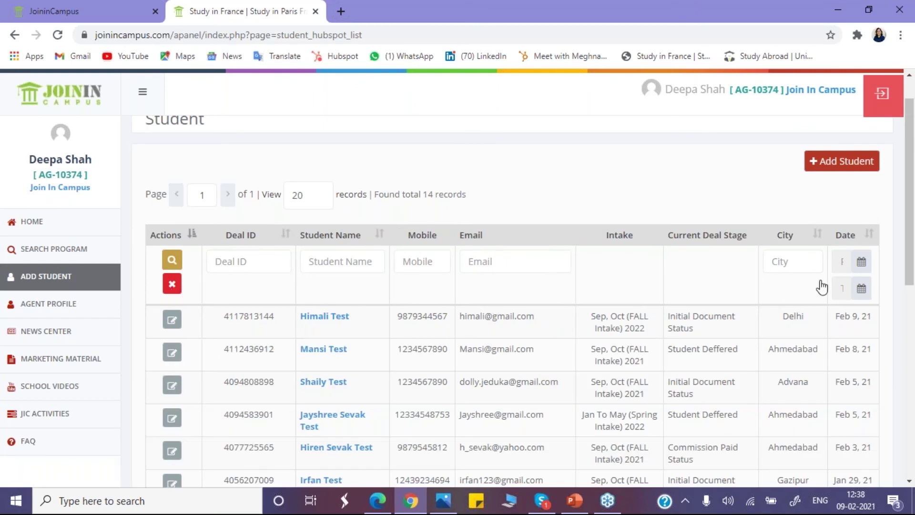
scroll(911, 267, down, 3)
scroll(913, 352, down, 7)
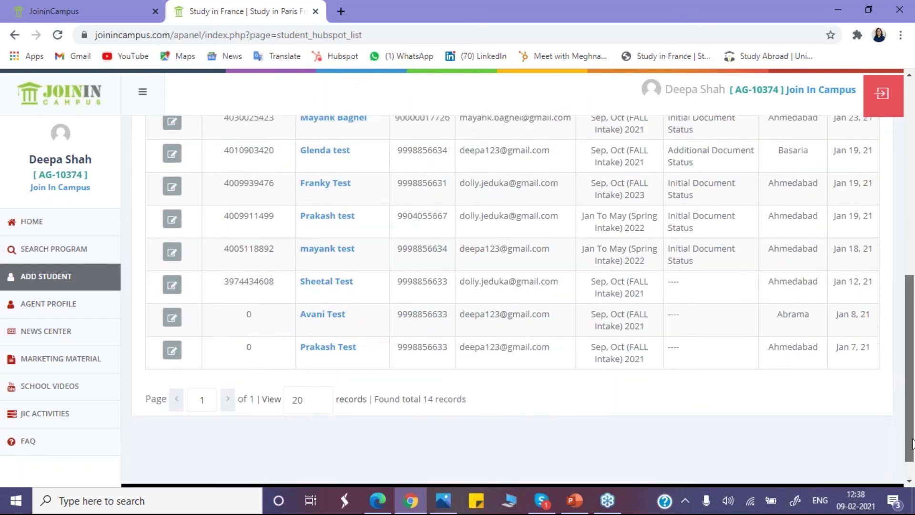
scroll(912, 310, up, 8)
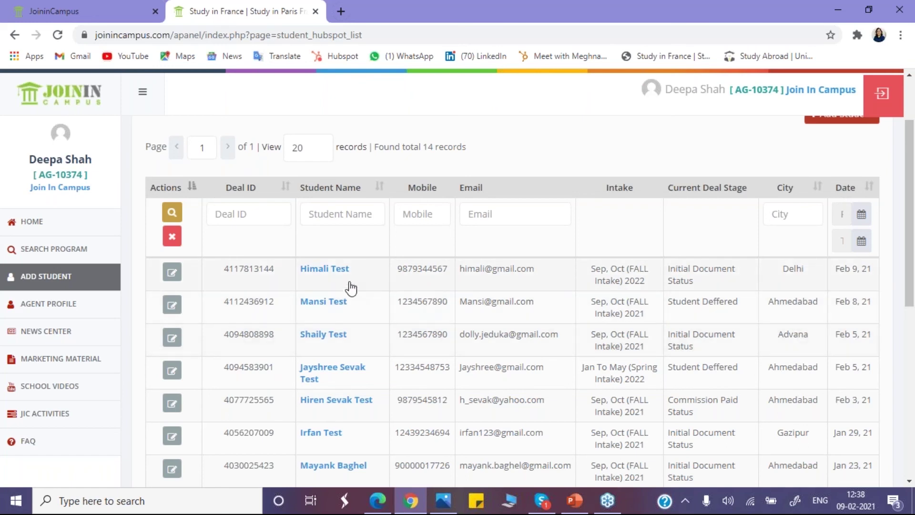
Step: Open the new student's record, view Education Information, Required Documents and Fees Details tabs, then return
click(323, 275)
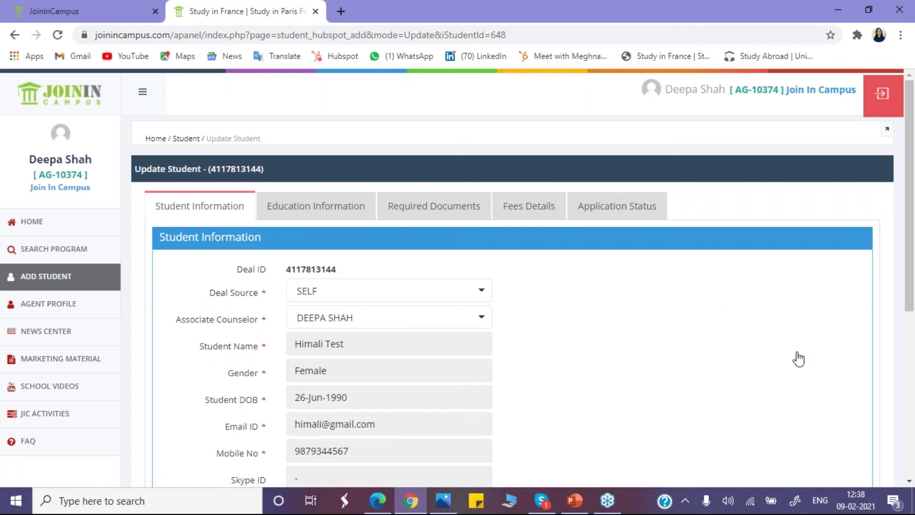
drag(910, 304, 908, 331)
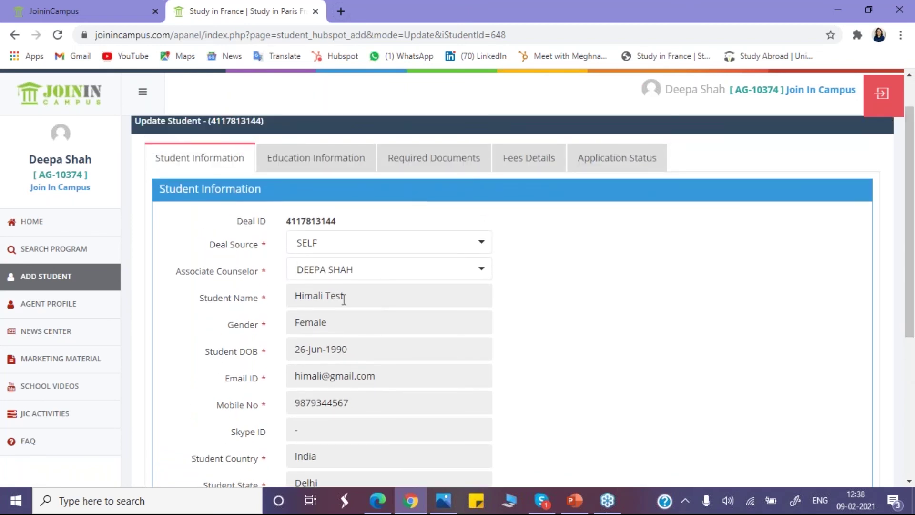
click(327, 157)
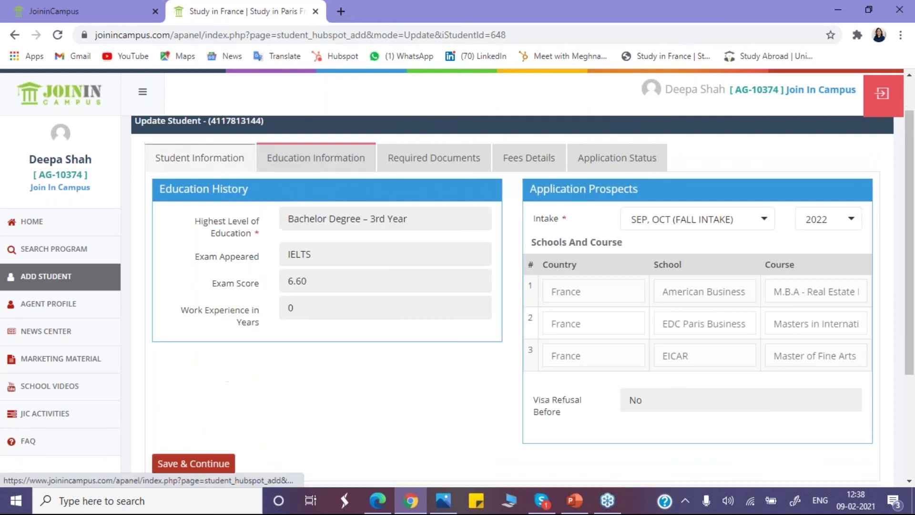
click(440, 164)
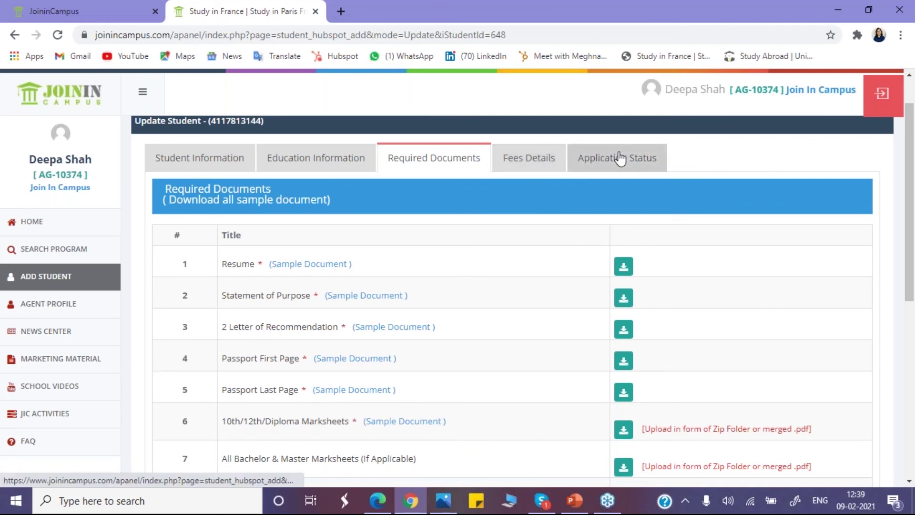
click(533, 168)
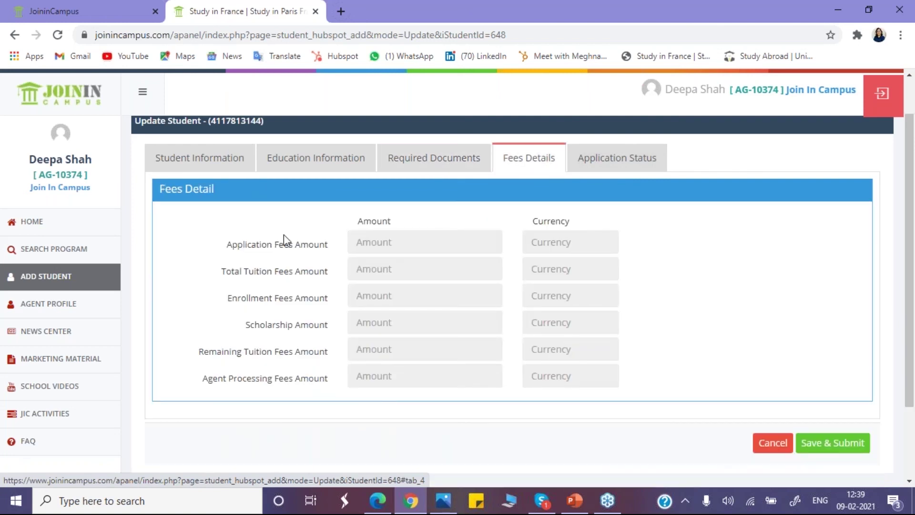
click(57, 278)
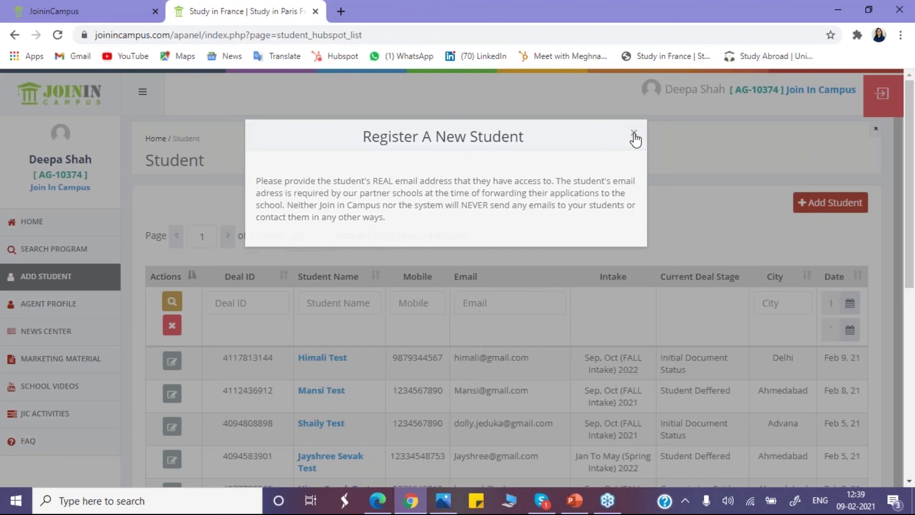
Step: Open another test student's record to compare her Required Documents, then return to the list
click(634, 134)
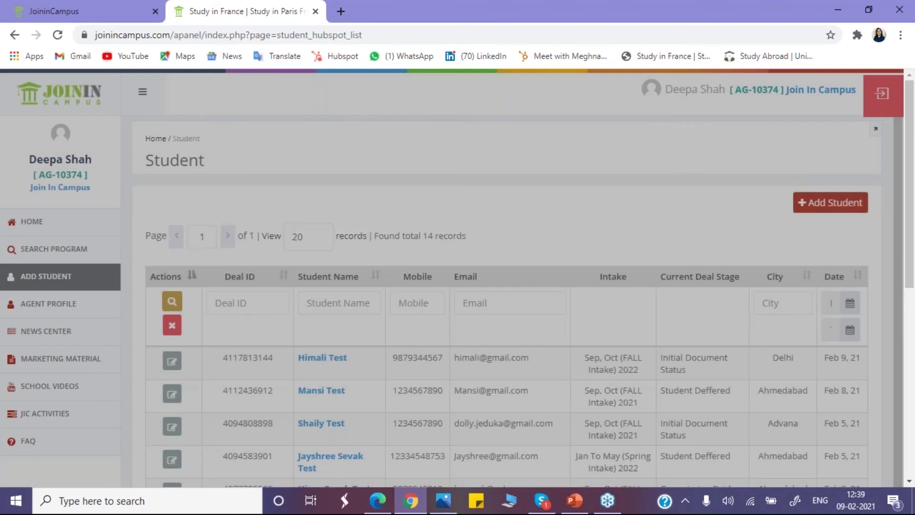
drag(910, 246, 912, 438)
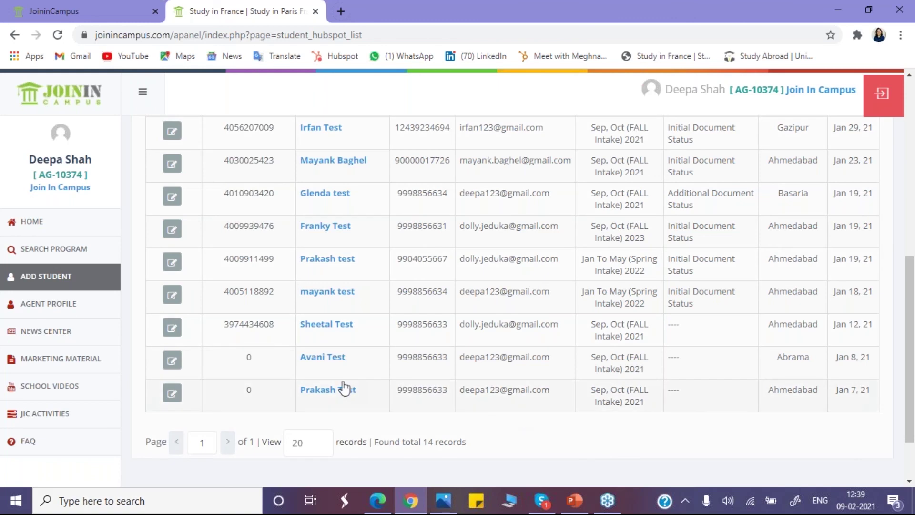
click(334, 358)
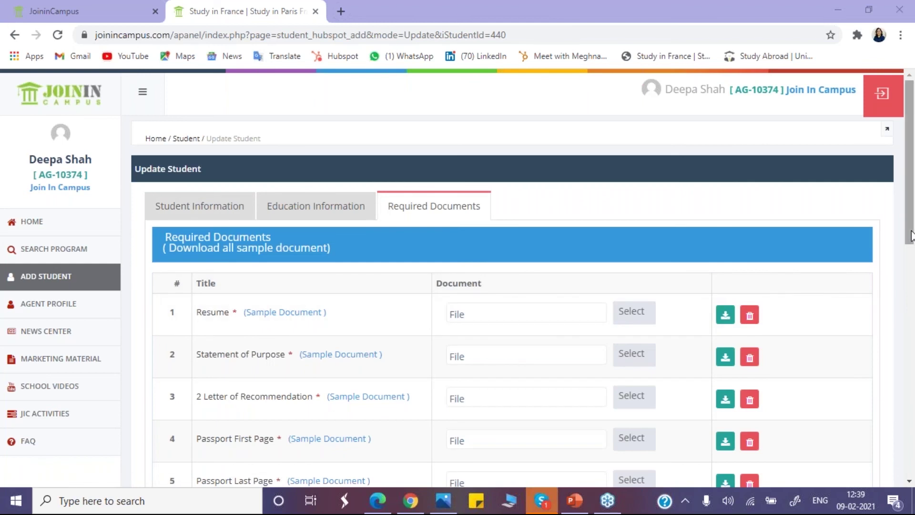
drag(909, 233, 910, 433)
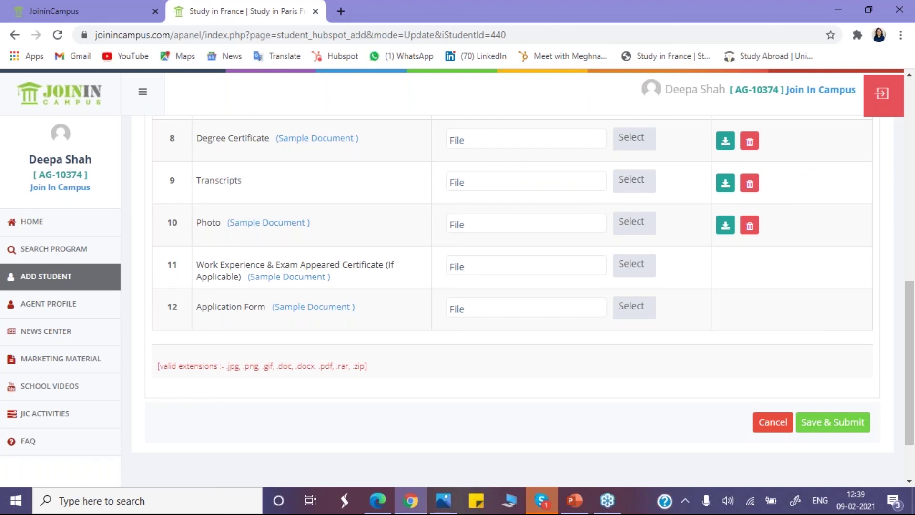
click(33, 278)
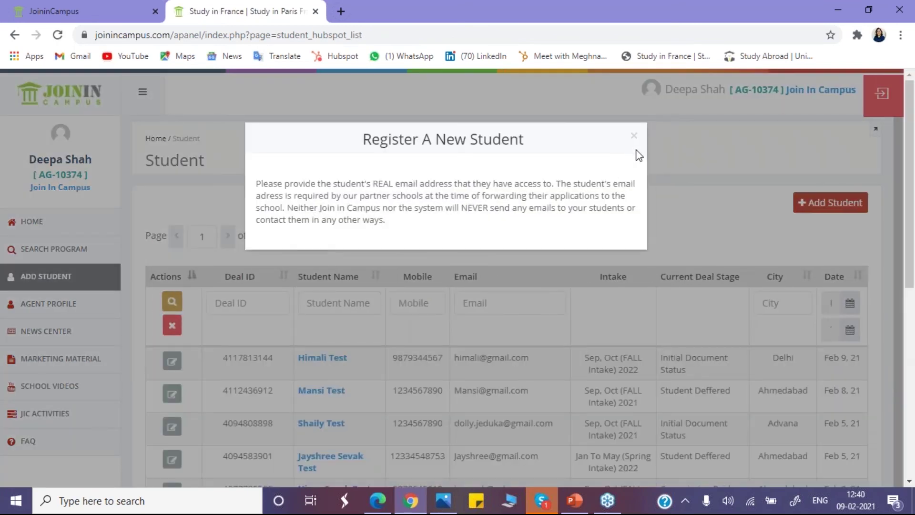
Step: Open the new student's record and check its Fees Details and Application Status tabs
click(633, 137)
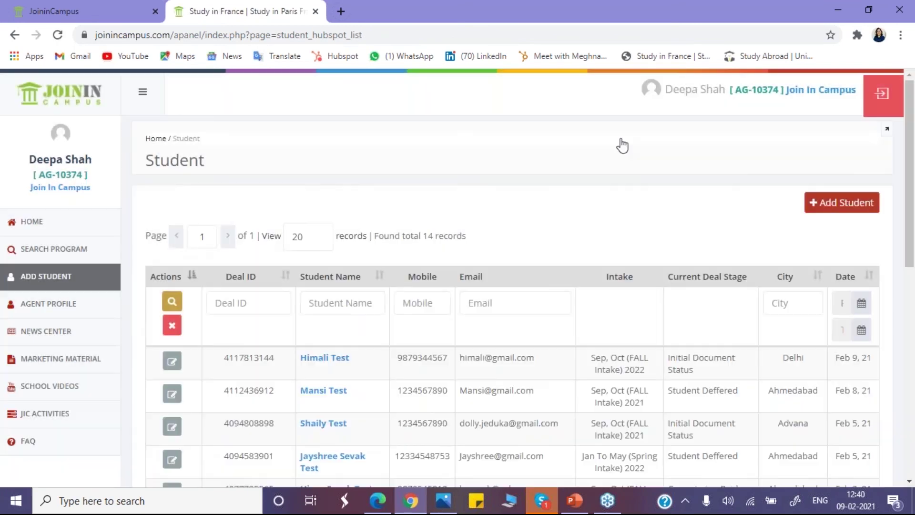
click(325, 365)
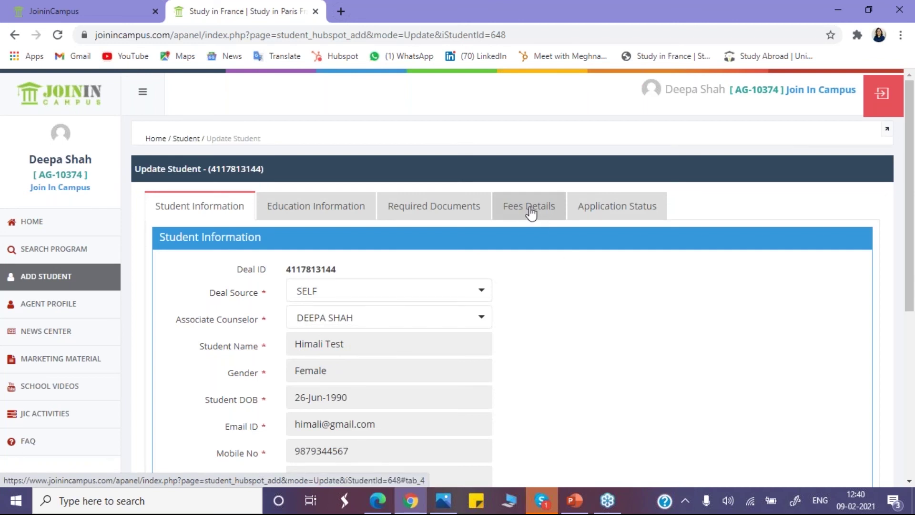
click(526, 209)
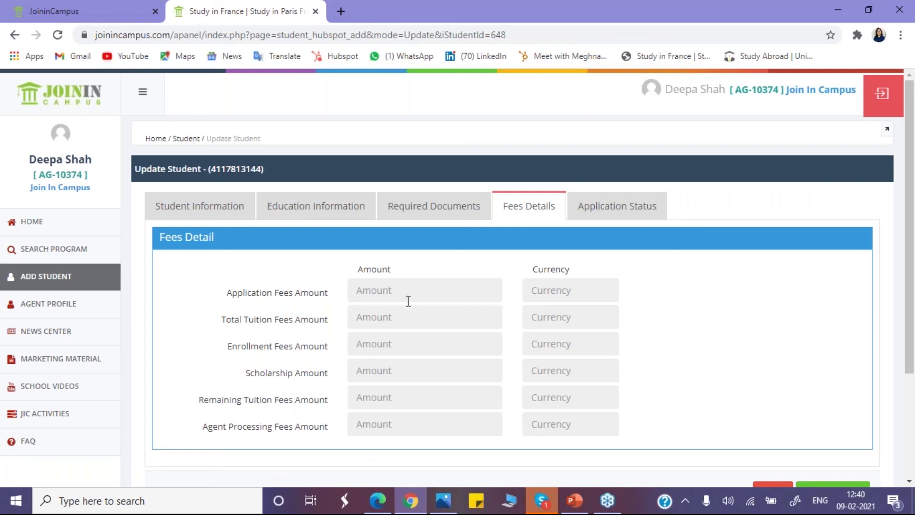
click(606, 205)
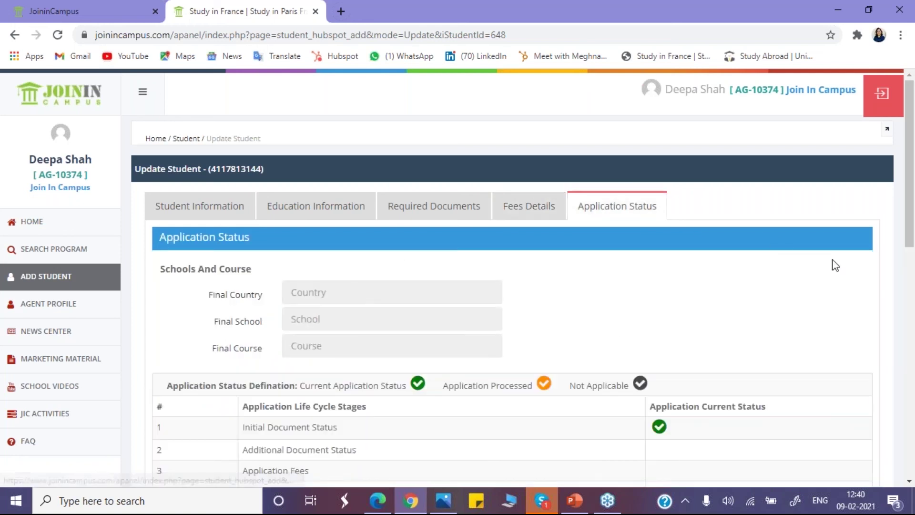
drag(909, 241, 910, 328)
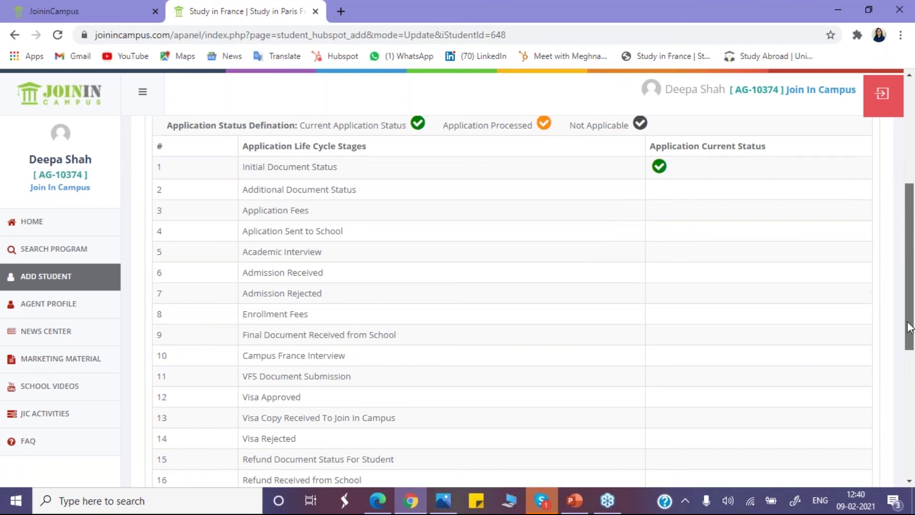
scroll(909, 328, up, 1)
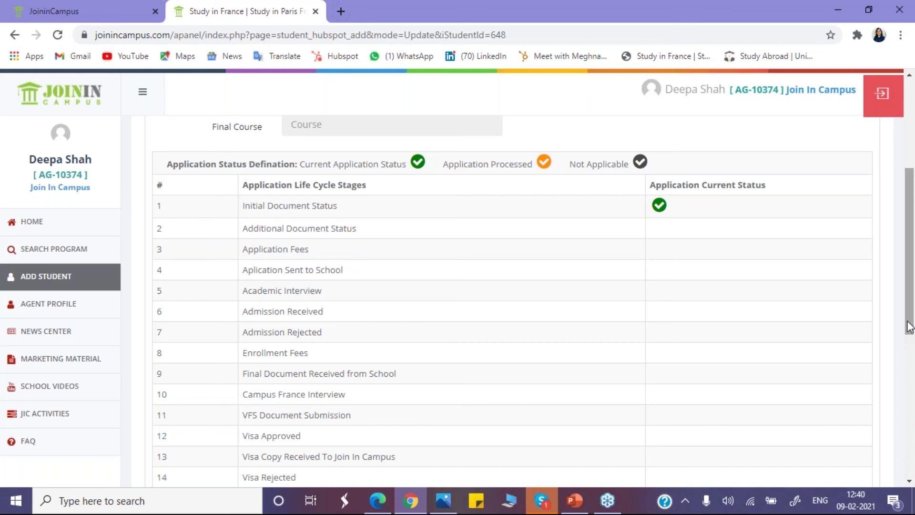
drag(910, 328, 911, 258)
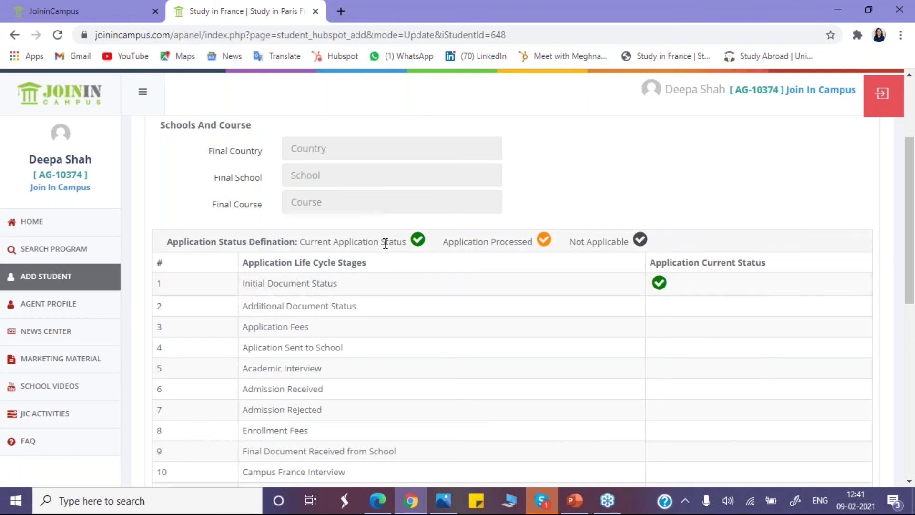
drag(356, 241, 403, 241)
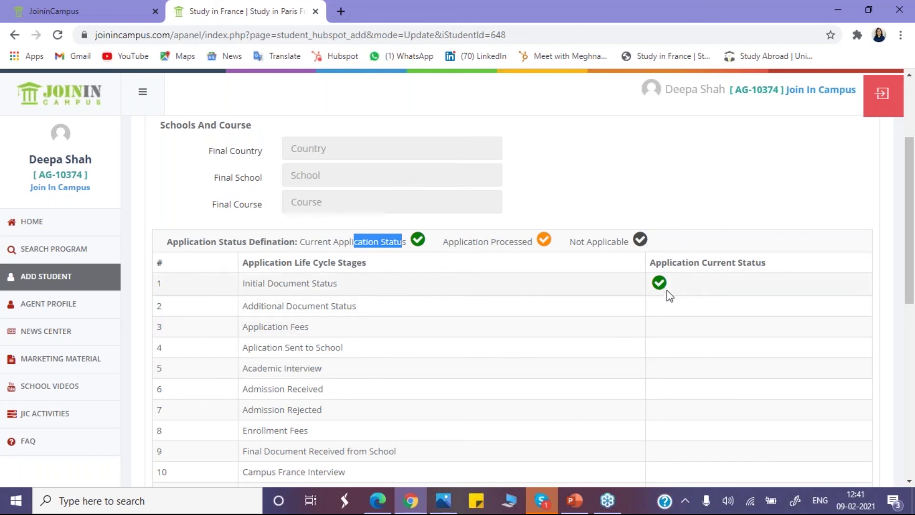
mouse_move(658, 283)
drag(522, 242, 536, 241)
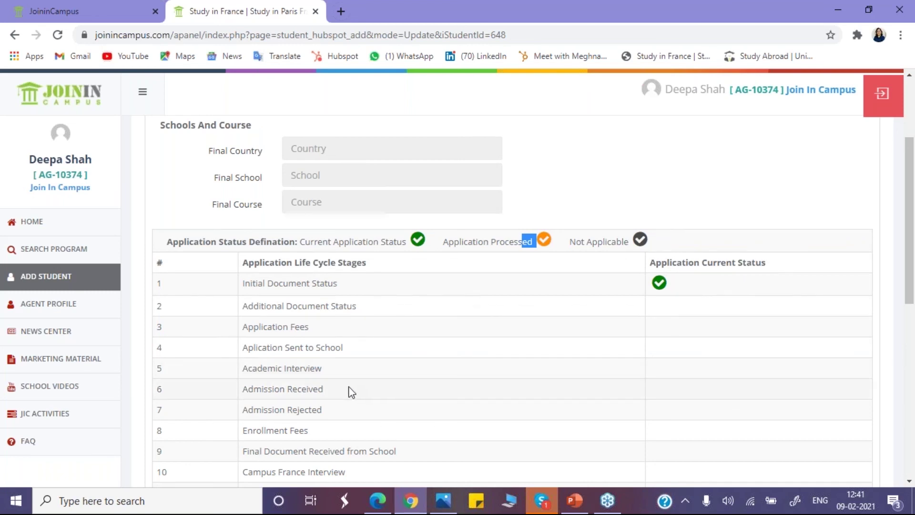
click(325, 413)
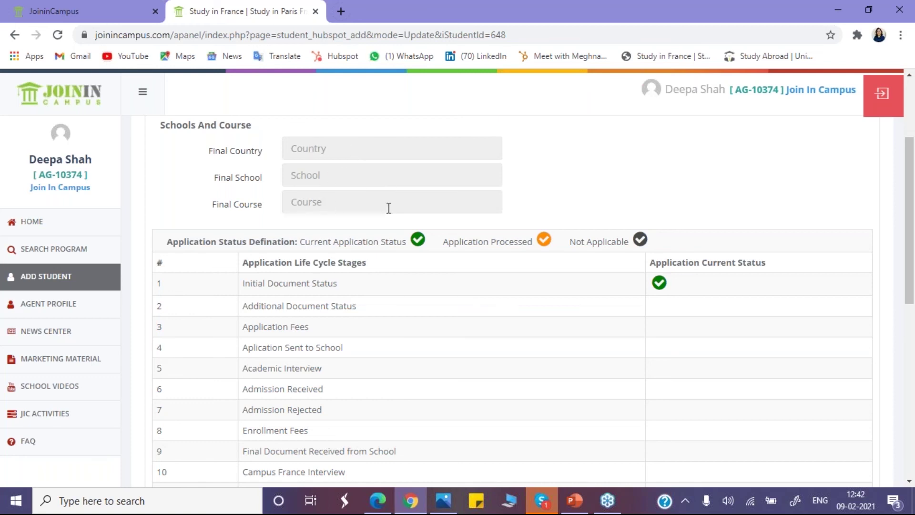
drag(910, 284, 905, 224)
Step: Revisit Fees Details, Required Documents, Education and Student Information tabs, then return to the Student list
click(531, 180)
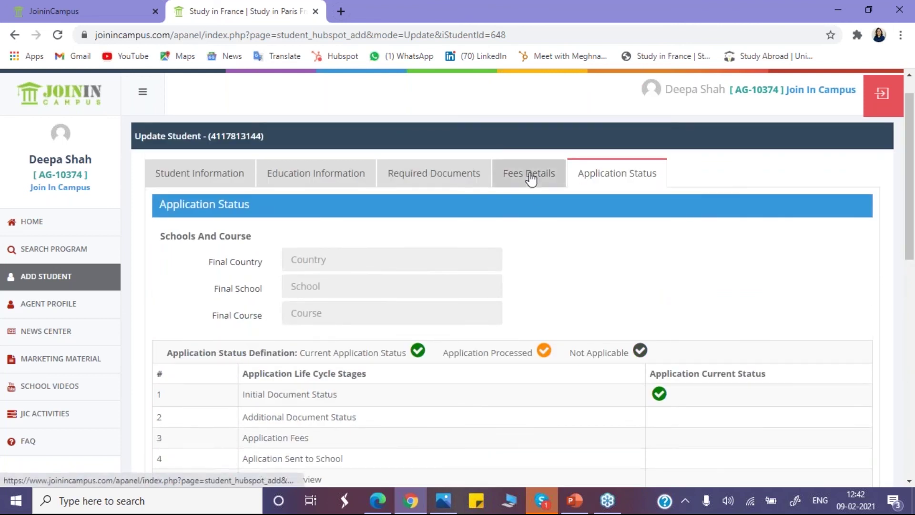
click(413, 180)
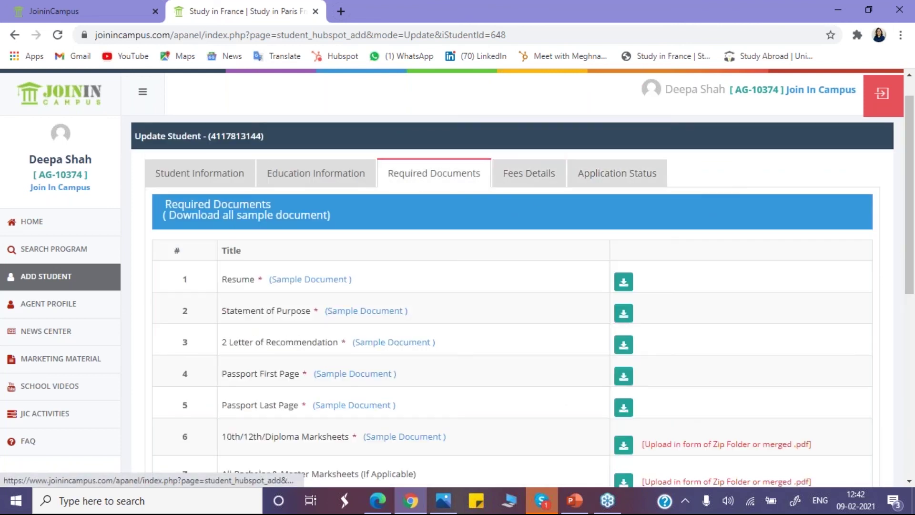
click(319, 175)
click(226, 174)
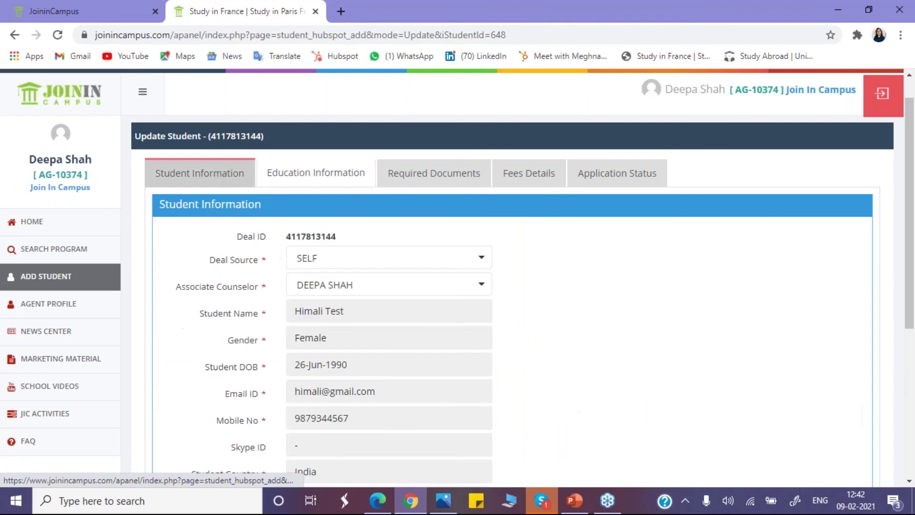
click(52, 280)
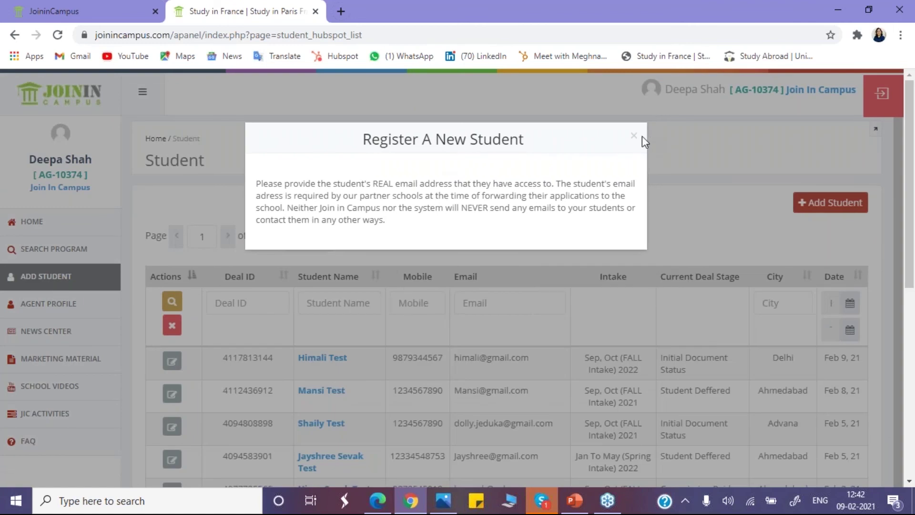
click(635, 136)
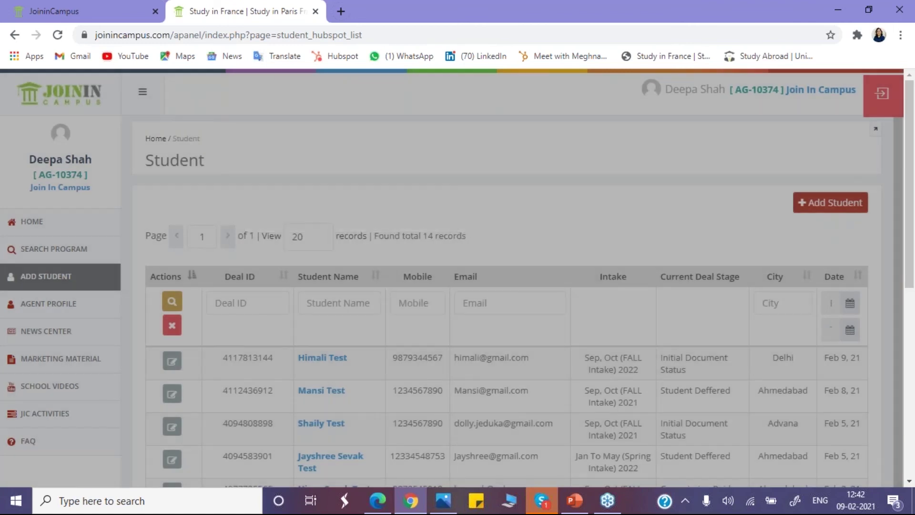